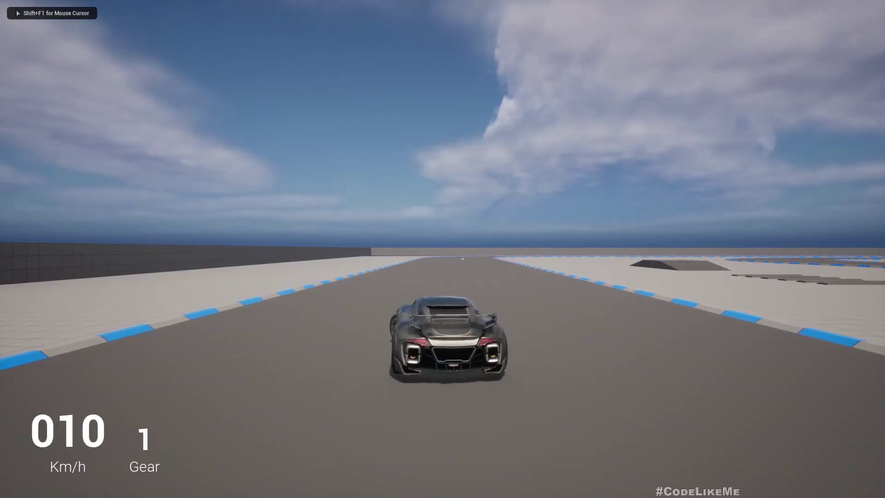
Step: Test-drive the car around the track, braking hard and sliding through turns to examine its skid marks and tire smoke, and end the session
key(w)
key(space)
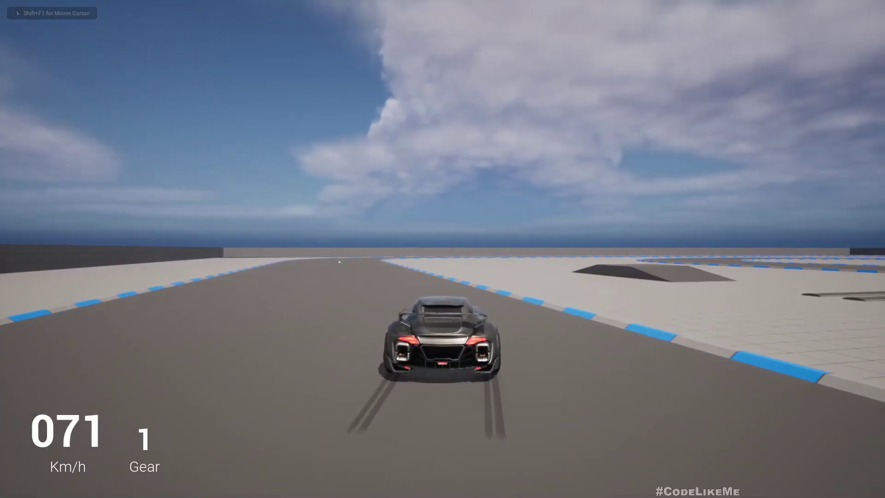
key(a)
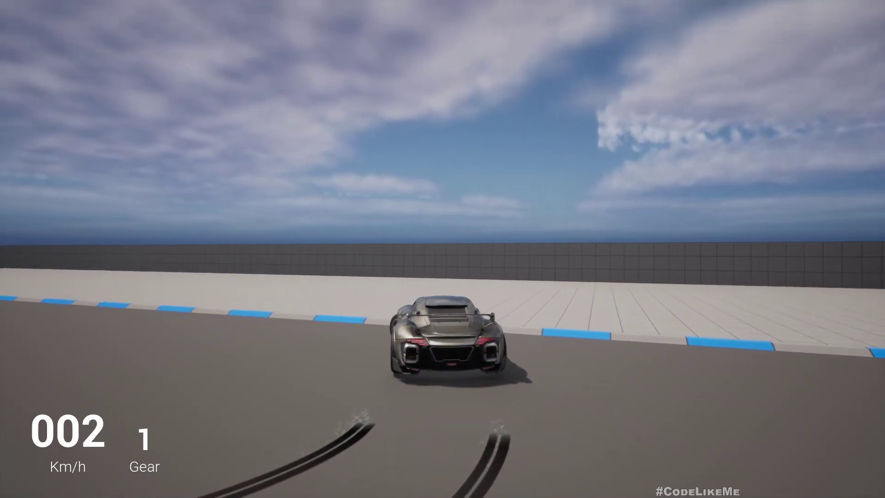
key(w)
key(a)
key(w)
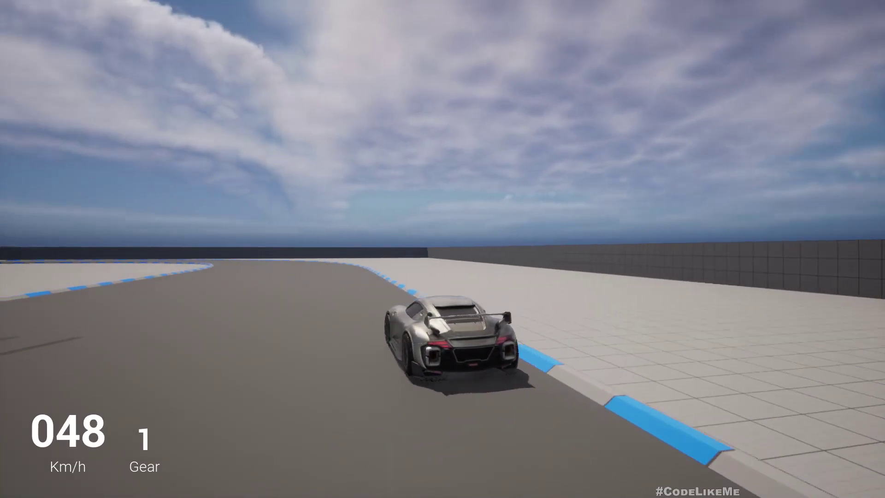
key(space)
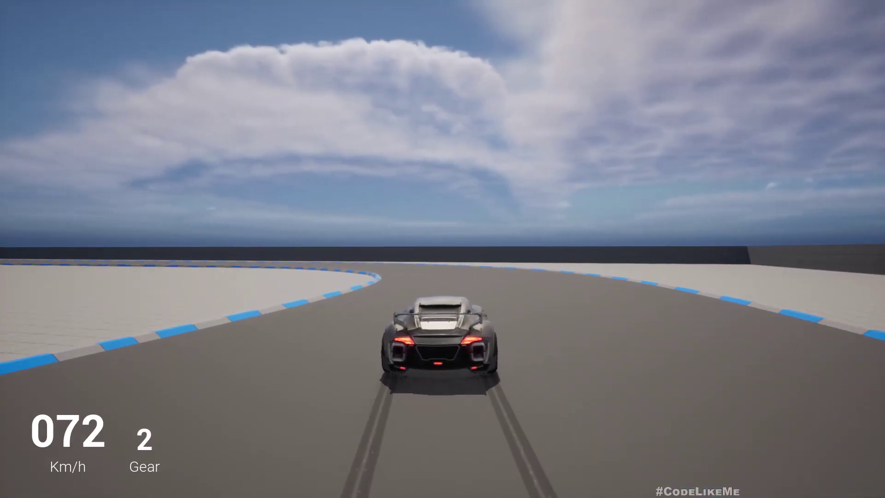
key(d)
key(s)
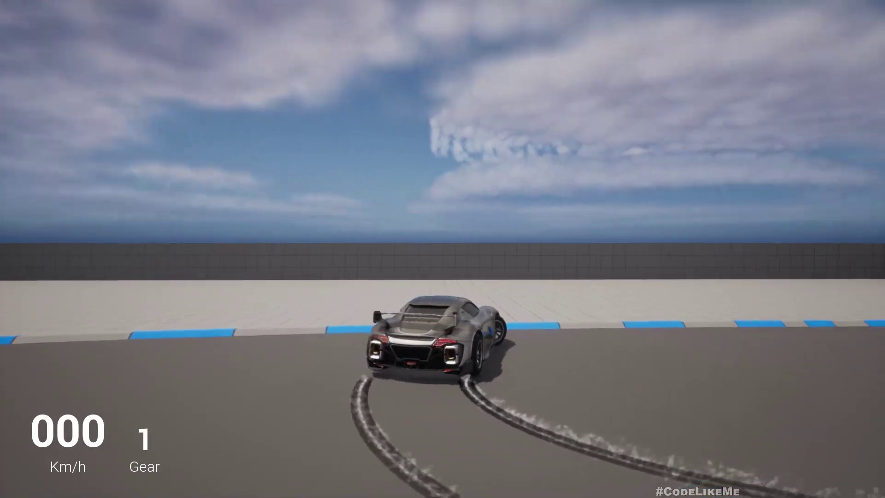
key(s)
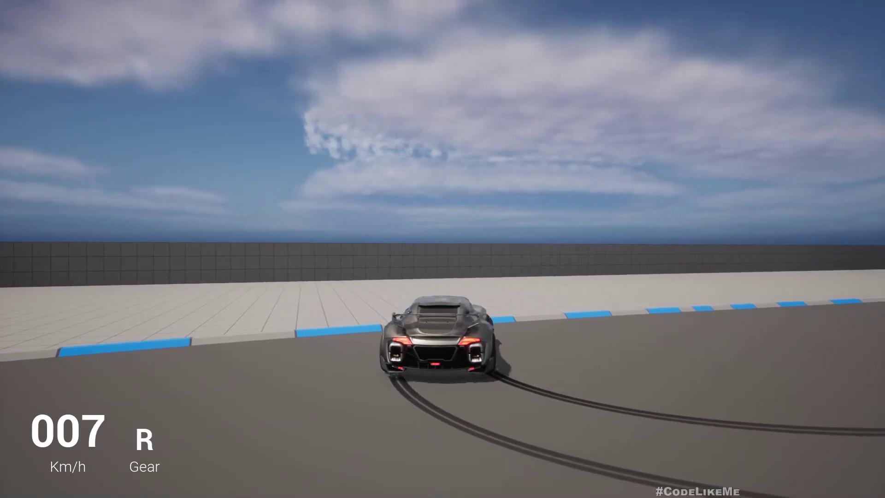
key(a)
key(w)
key(d)
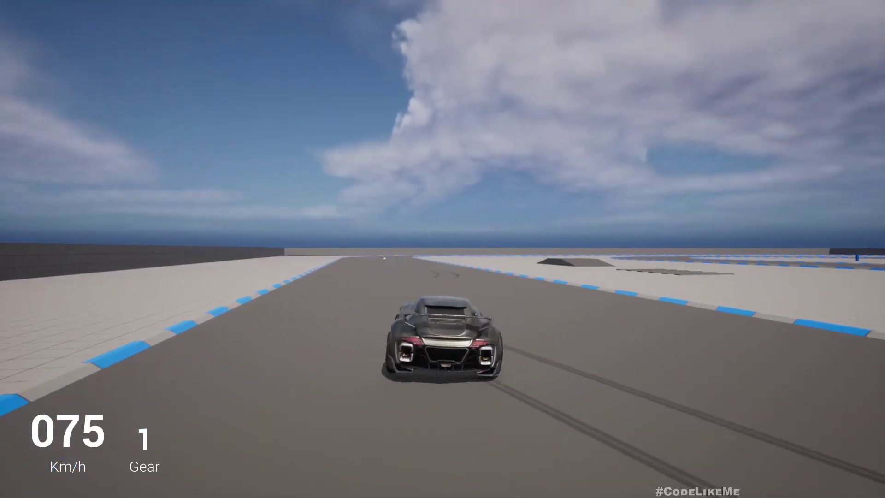
key(a)
key(s)
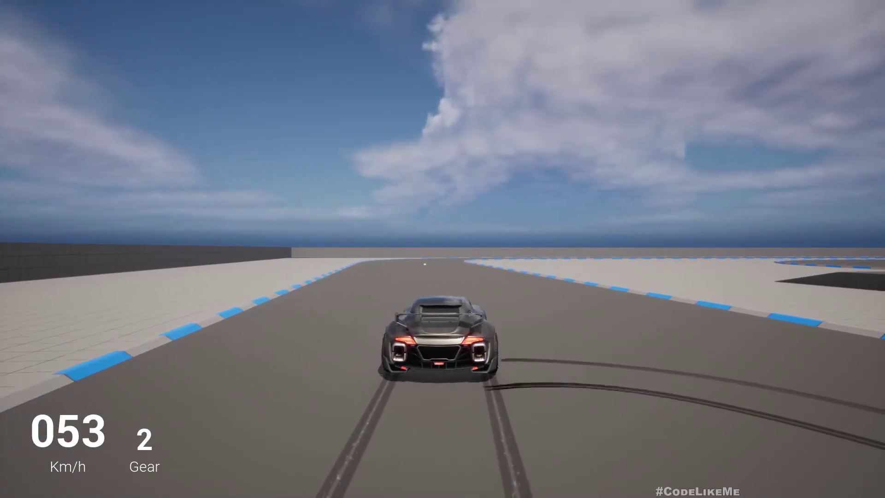
key(a)
key(s)
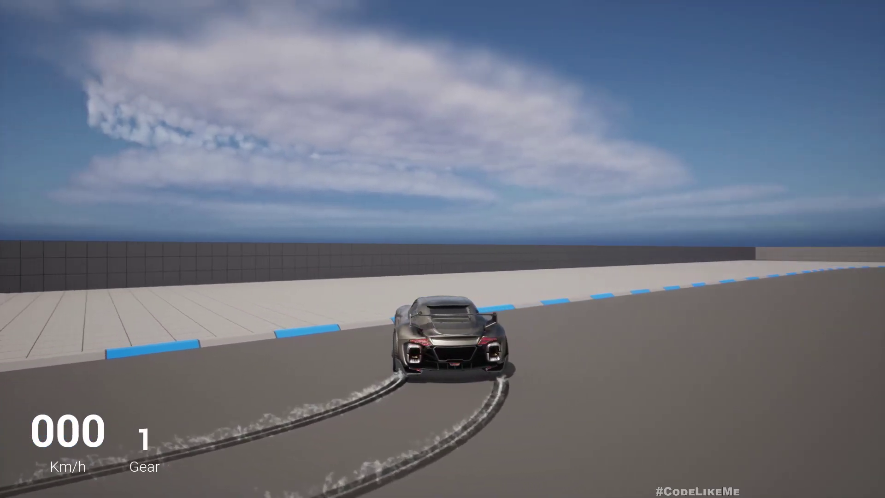
key(w)
key(d)
key(s)
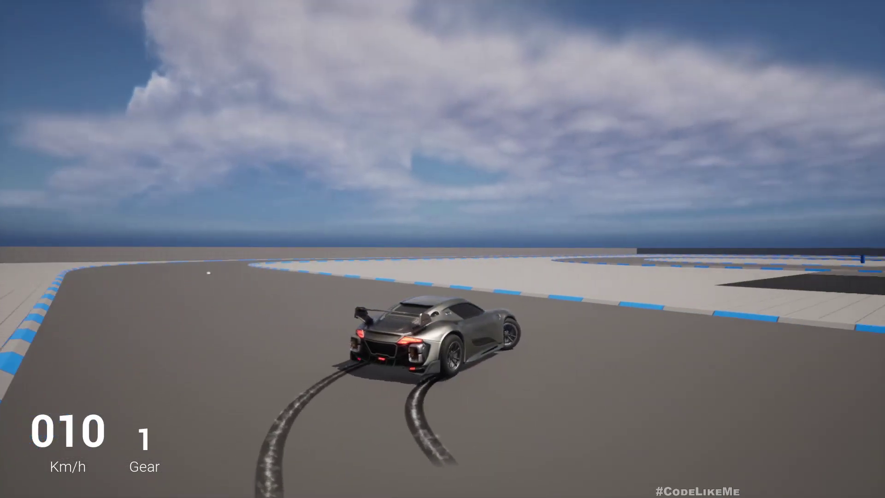
key(Escape)
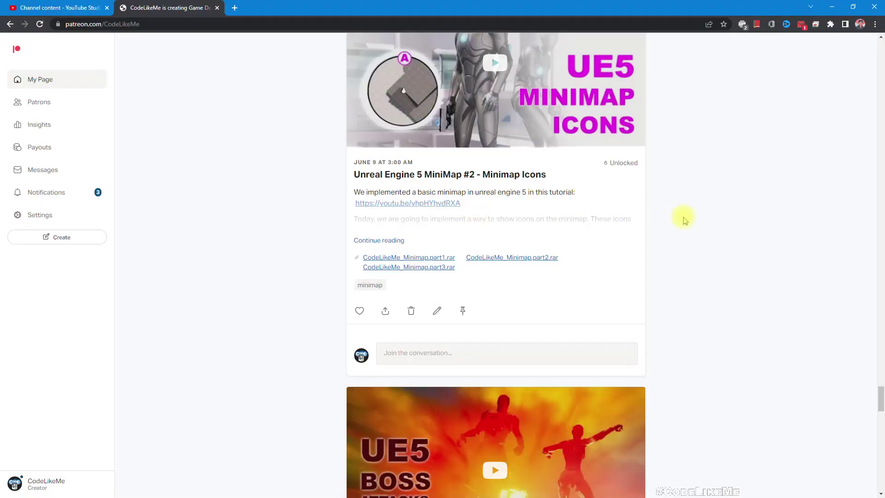
Step: In the browser, find the "Unreal Engine 5 - Car Skid Marks" post on the CodeLikeMe Patreon page and open its video on YouTube
scroll(681, 215, up, 15)
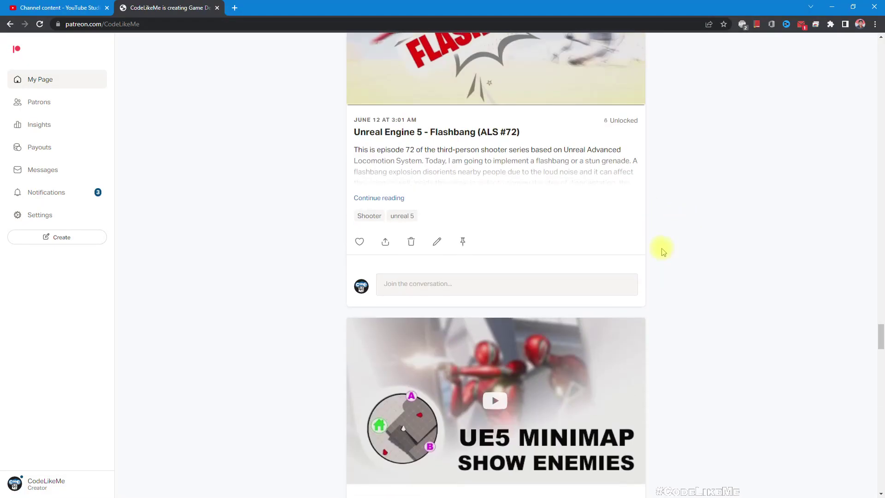
scroll(663, 252, up, 15)
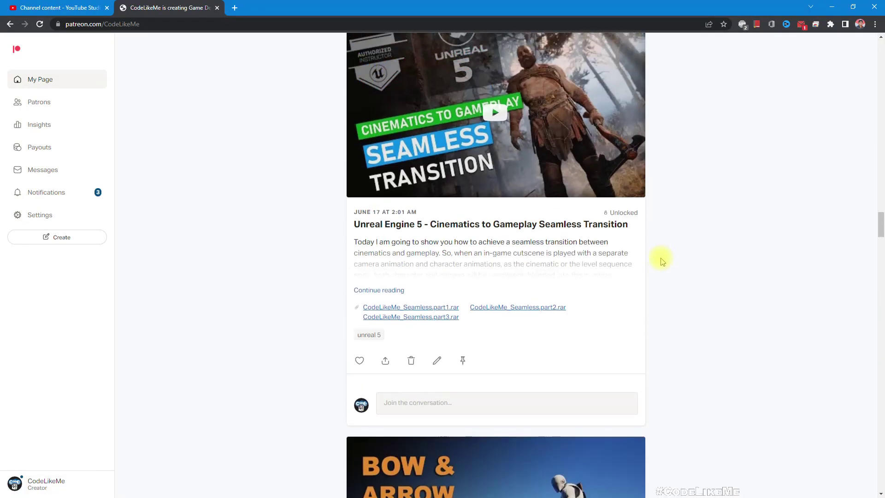
scroll(663, 262, up, 15)
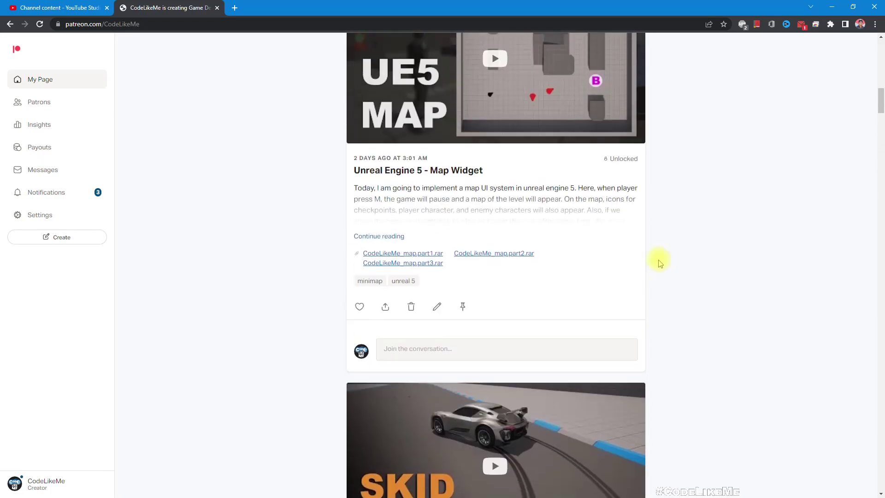
scroll(660, 263, down, 5)
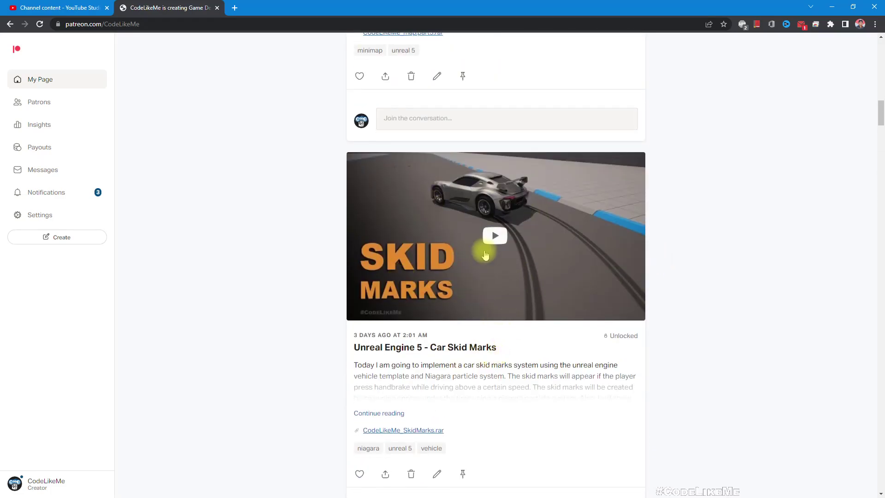
click(488, 237)
scroll(488, 237, down, 1)
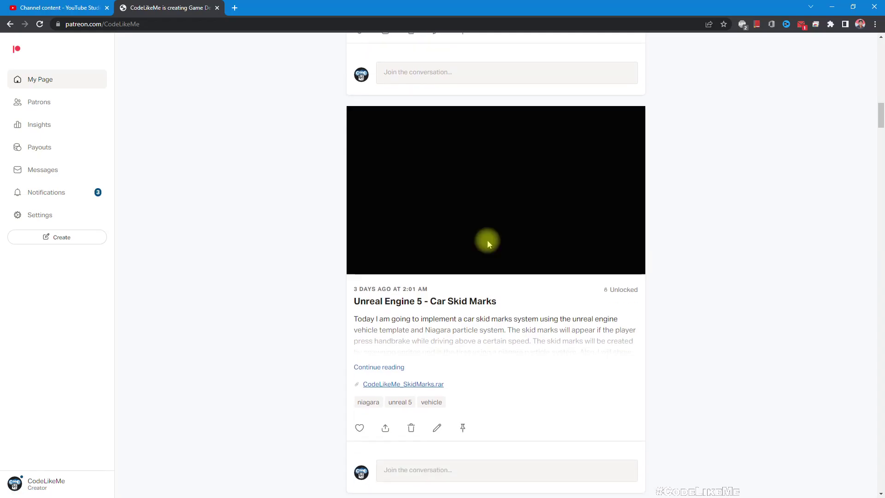
click(605, 269)
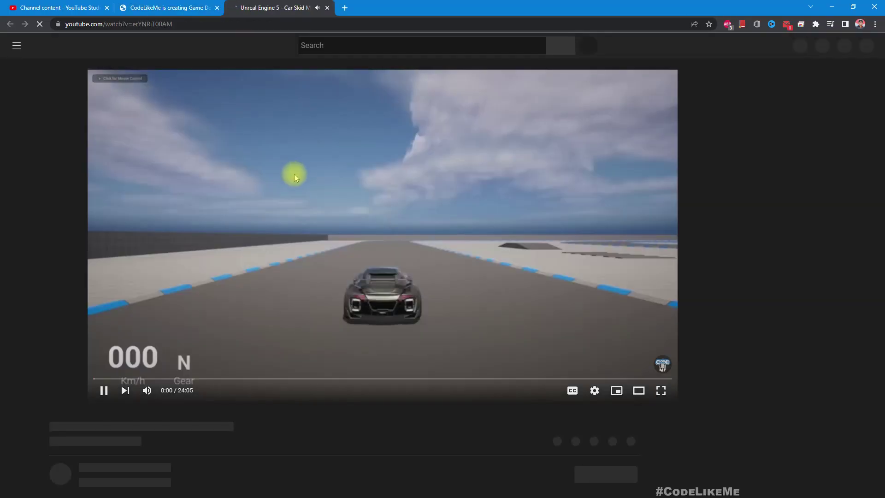
click(295, 177)
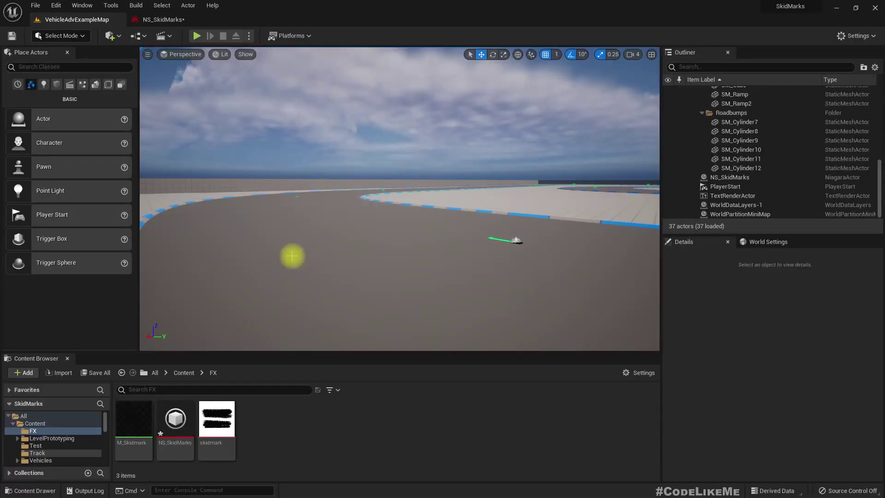
Step: Switch to Unreal Engine and test-drive the car full screen, braking and turning on the track to examine the skid marks, and end the session
key(F11)
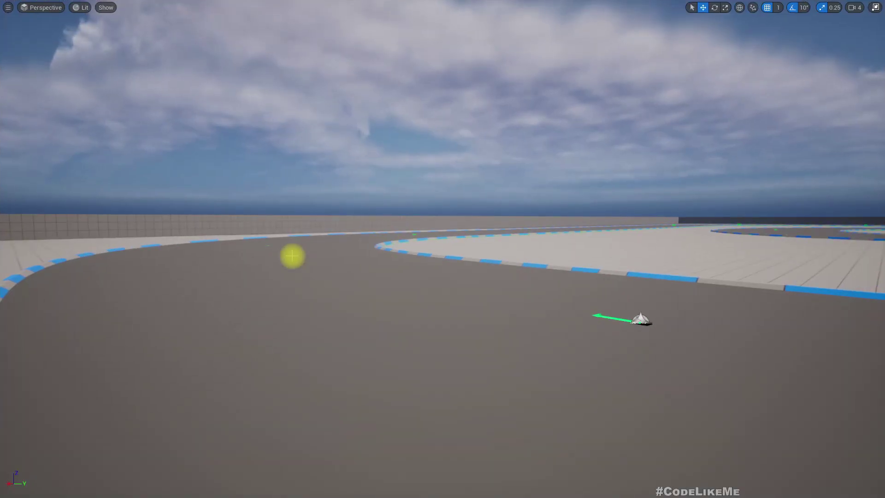
key(alt+p)
key(w)
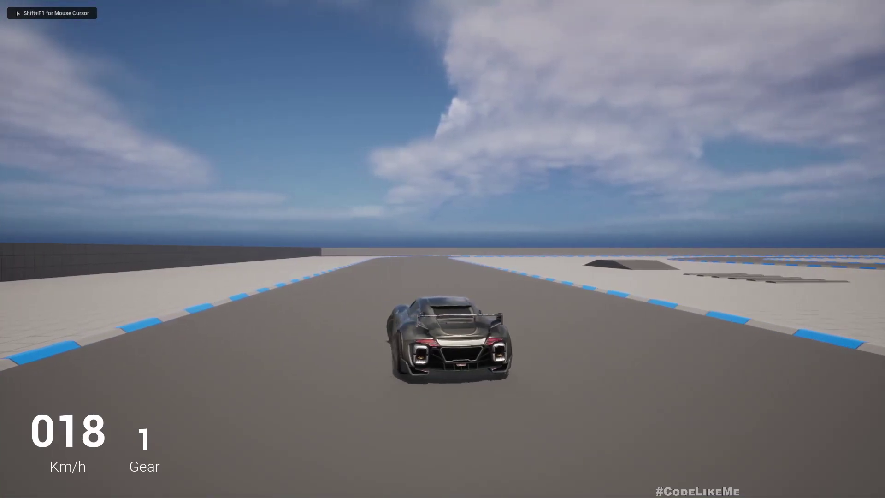
key(a)
key(d)
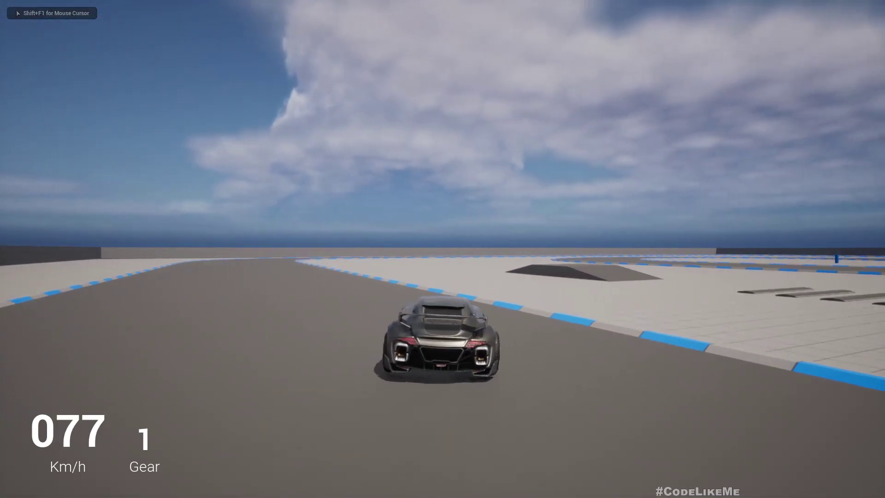
key(a)
key(d)
key(s)
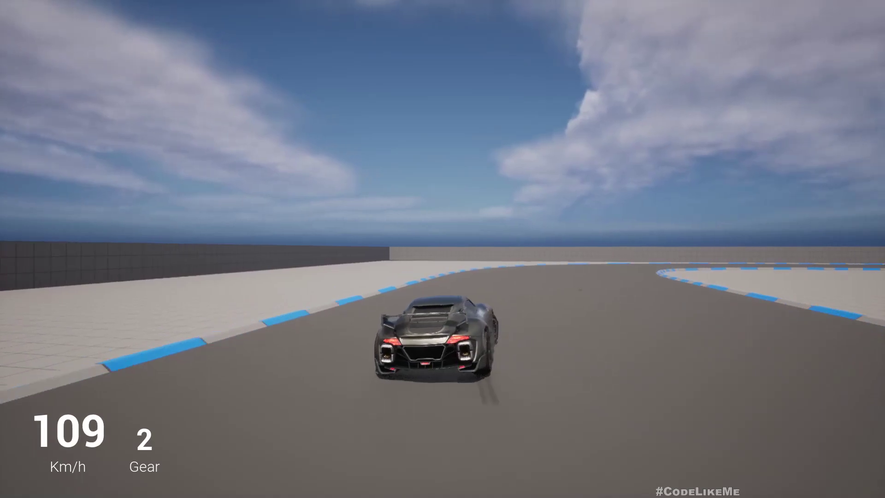
key(s)
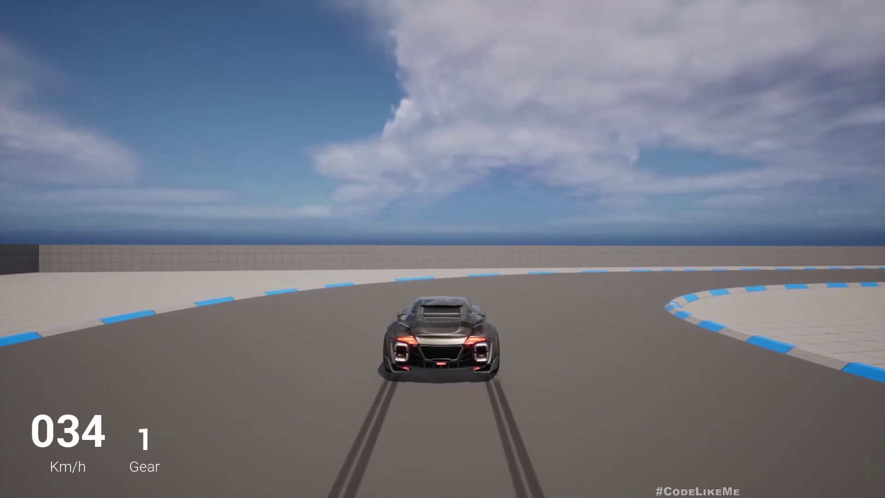
key(s)
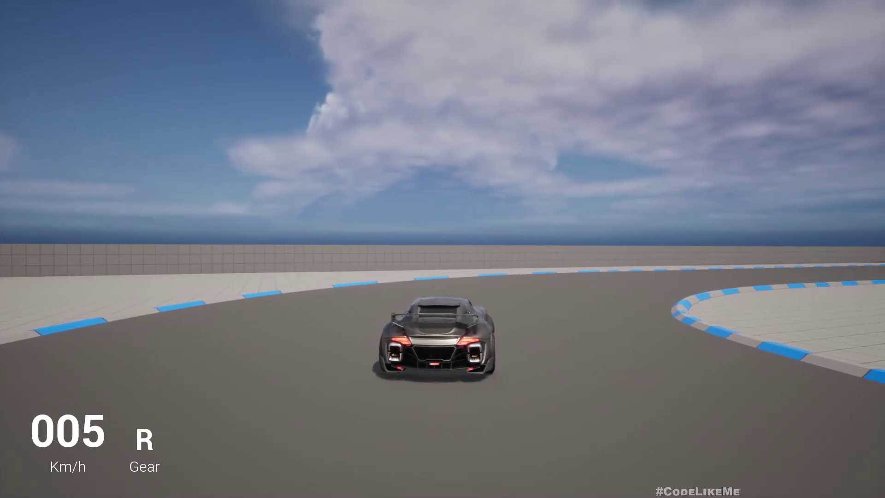
key(a)
key(w)
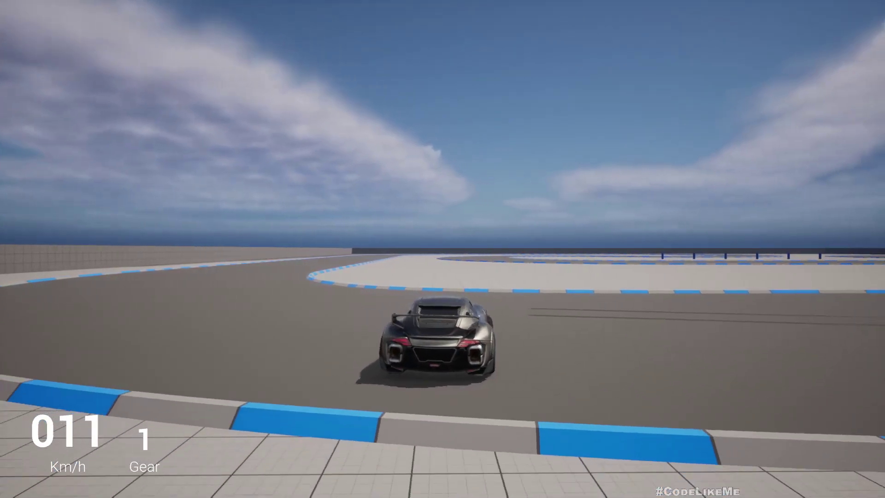
key(d)
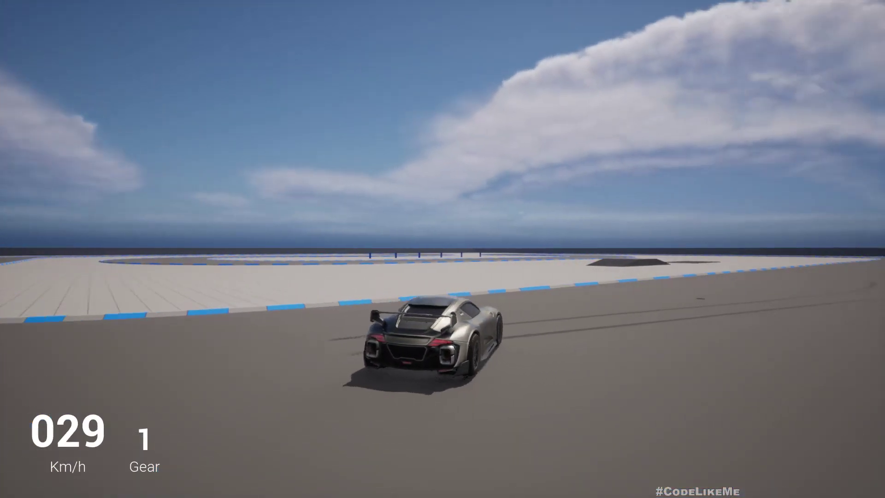
key(Escape)
key(F11)
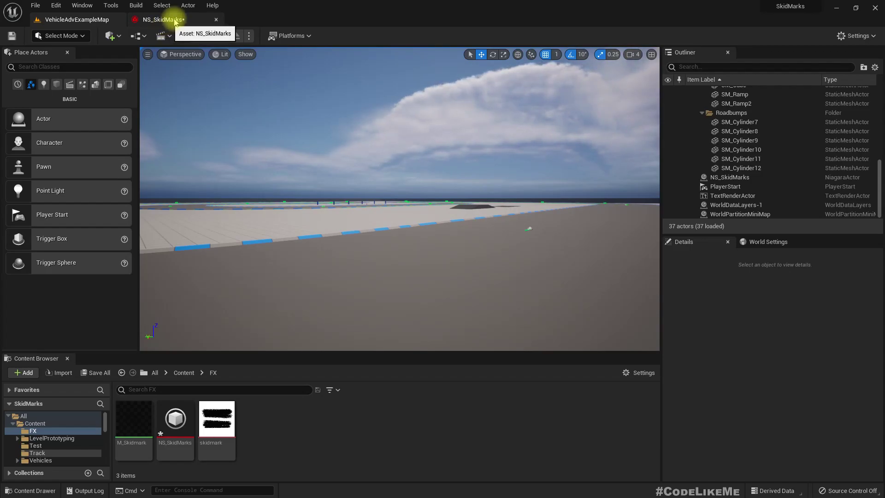
Step: Open the NS_SkidMarks Niagara system and rename its Fountain emitter to SkidMark
double_click(178, 419)
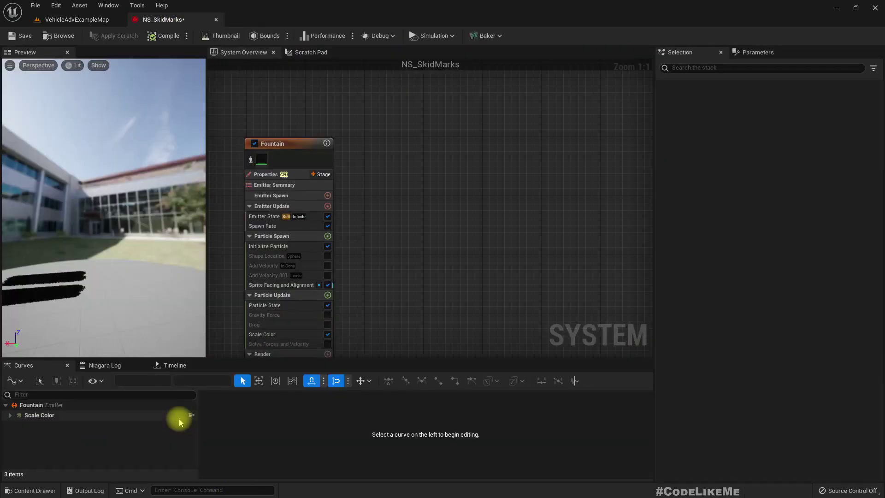
right_drag(386, 230, 508, 204)
click(418, 132)
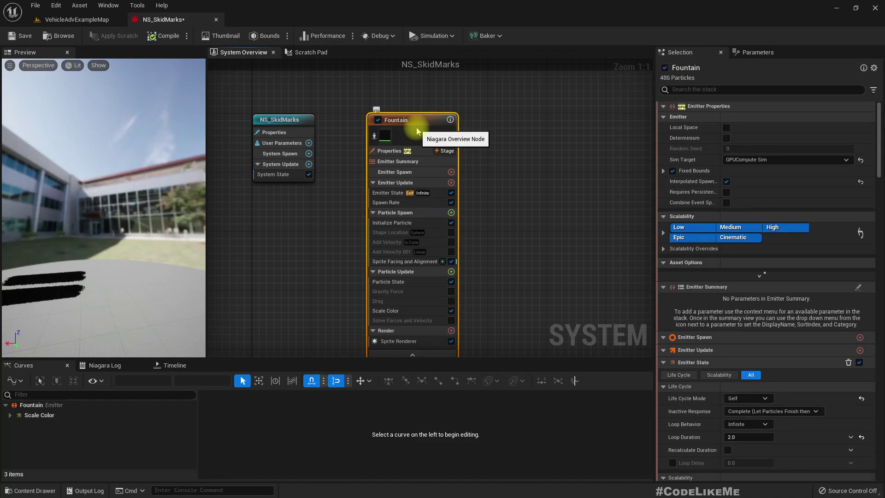
key(F2)
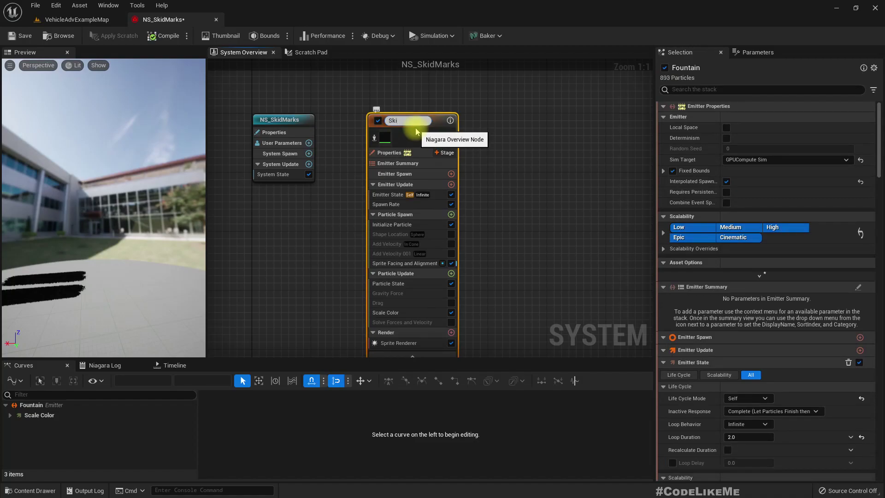
text(SkidMark)
key(Return)
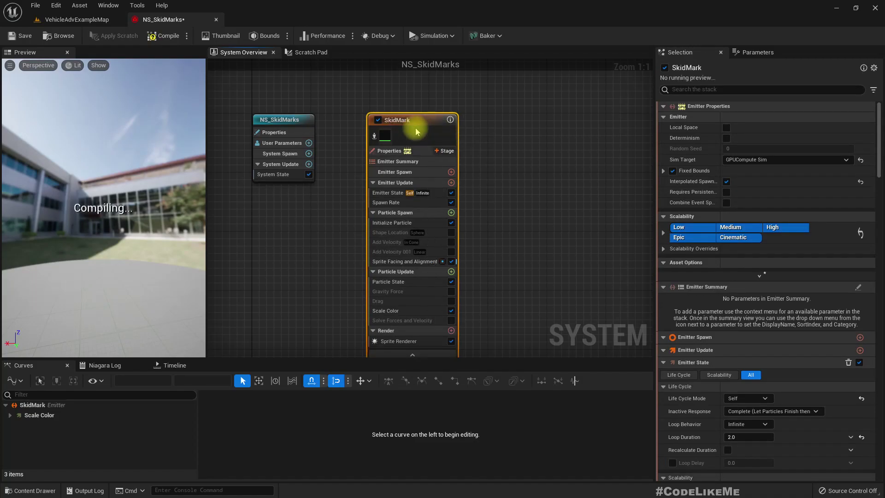
right_drag(507, 127, 405, 122)
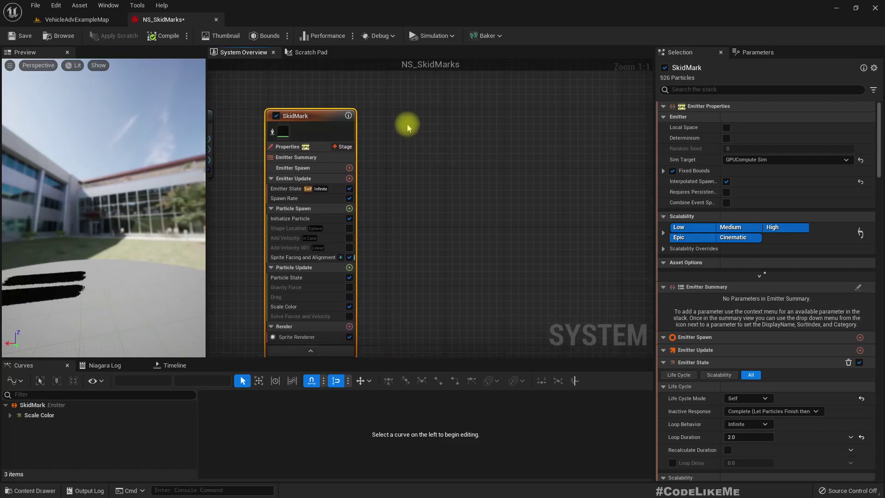
right_click(405, 118)
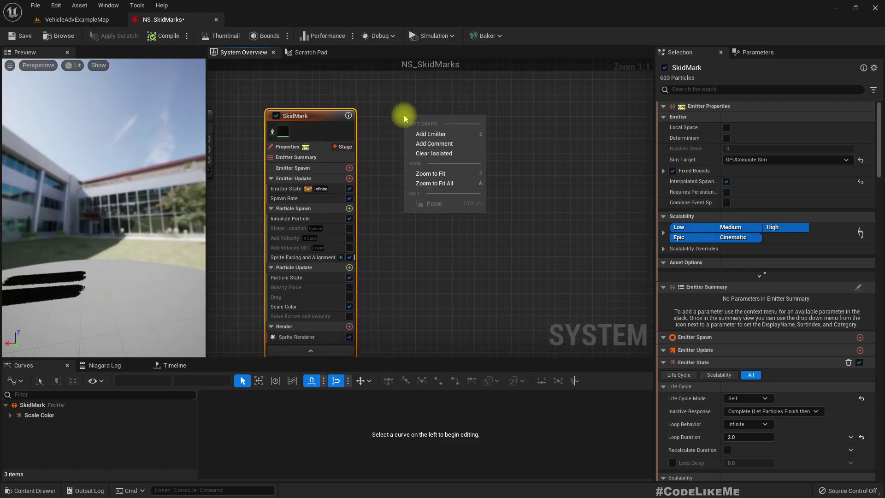
click(450, 133)
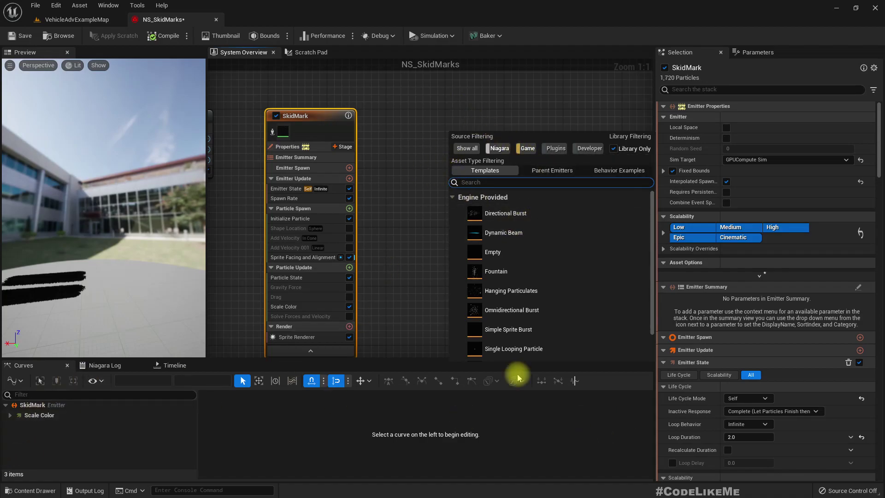
Step: Check the level editor's Content Browser view settings for whether engine content is shown, and return to NS_SkidMarks
click(77, 20)
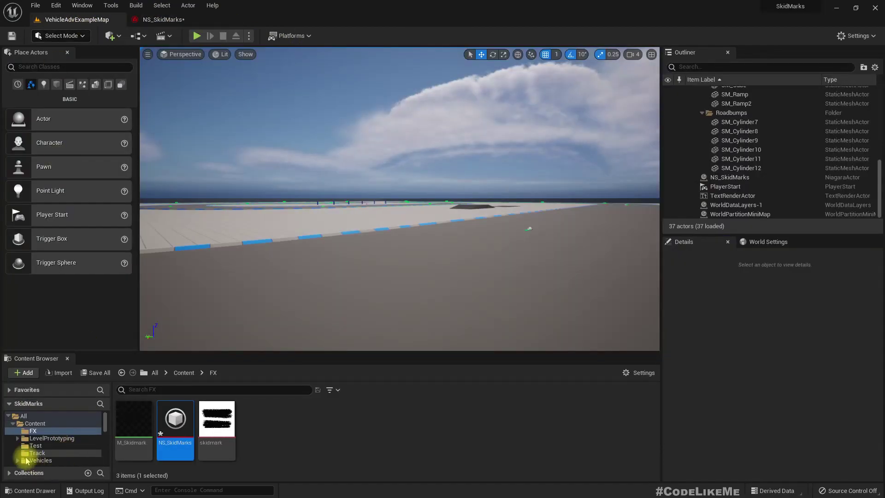
click(640, 373)
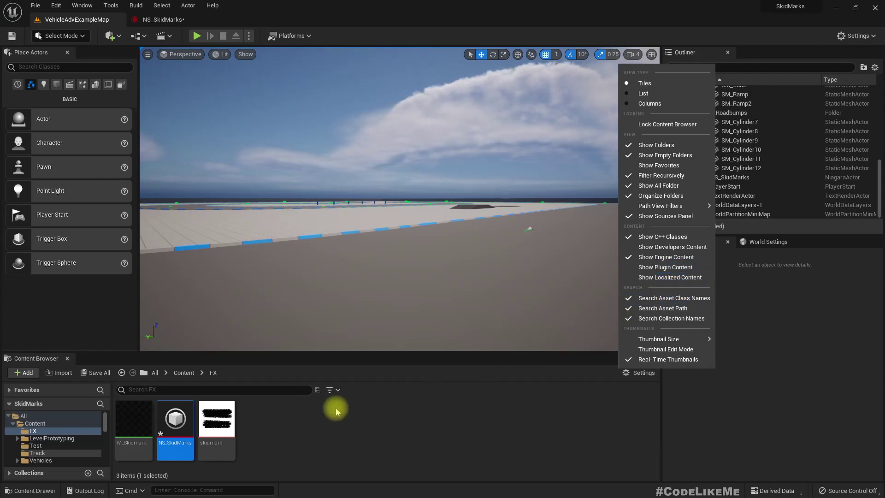
click(156, 19)
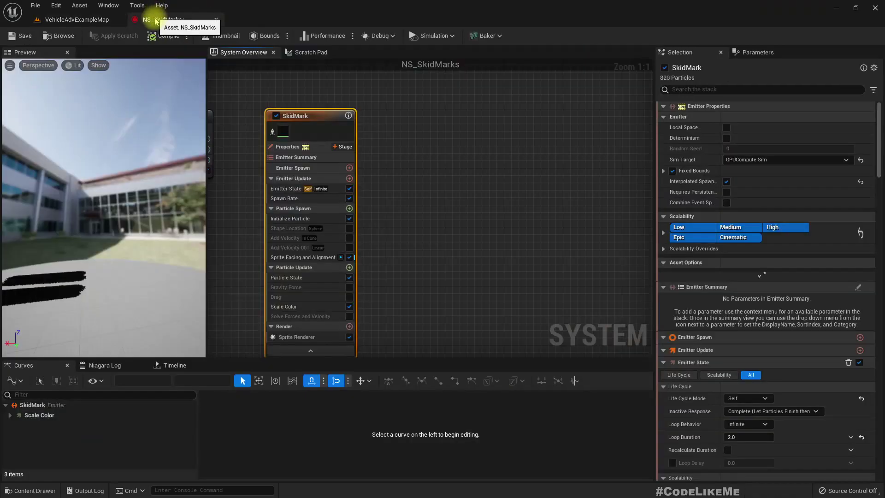
Step: Add a Fountain template emitter beside the SkidMark emitter and rename it Smoke
right_click(444, 137)
click(488, 158)
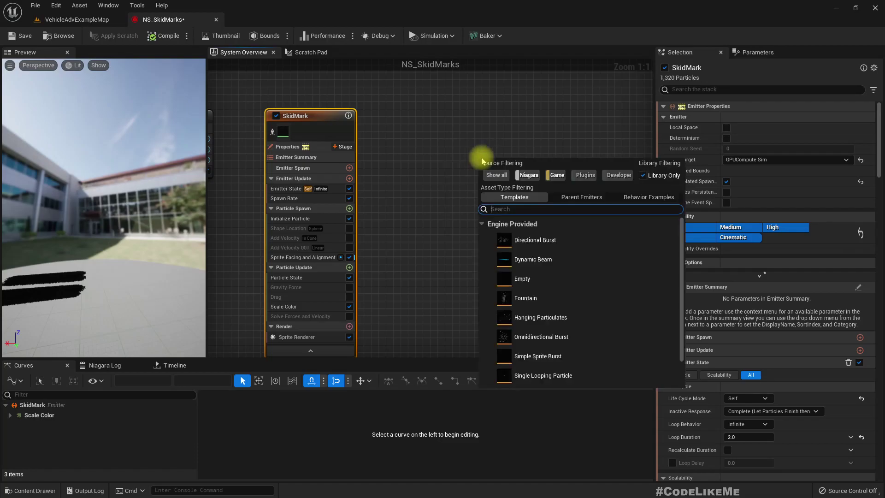
click(546, 301)
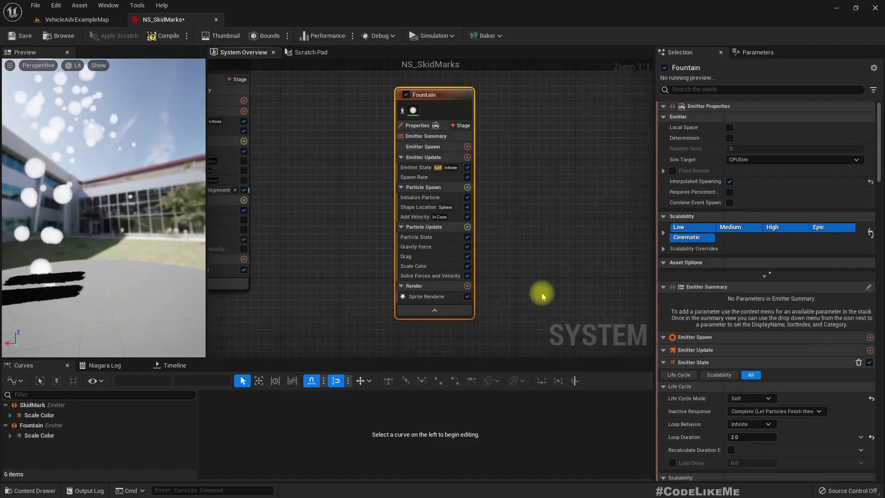
right_drag(357, 176, 452, 269)
drag(518, 184, 449, 143)
double_click(450, 143)
text(Smoke)
key(Return)
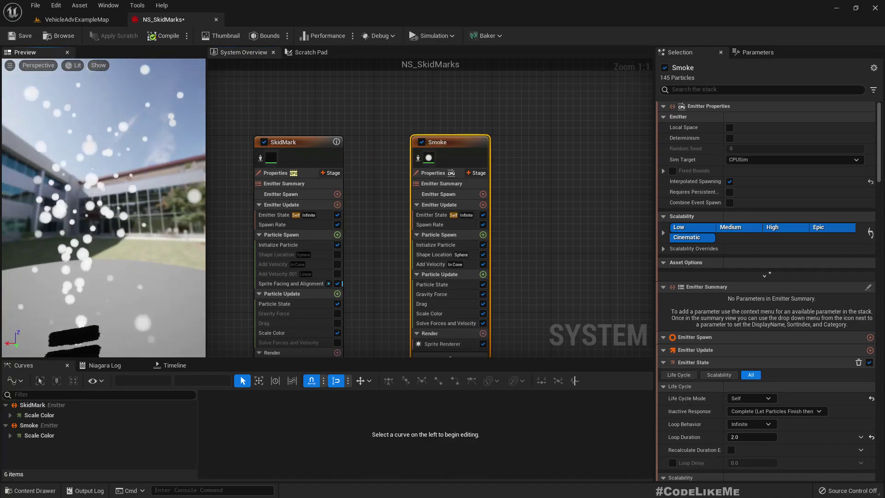
Step: Disable the Smoke emitter's Gravity Force and set its Add Velocity speed to a random range of 5 to 8
drag(119, 199, 122, 174)
middle_drag(123, 174, 105, 155)
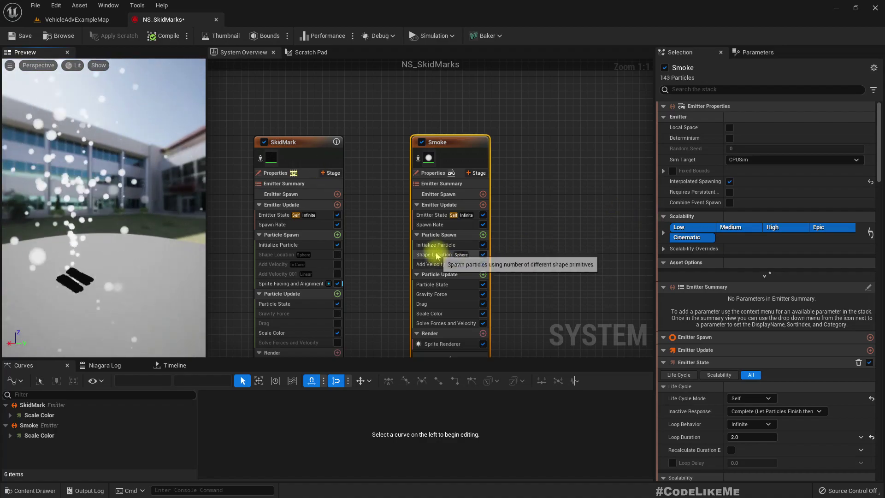
click(427, 264)
click(764, 145)
text(5)
key(Tab)
text(8)
key(Return)
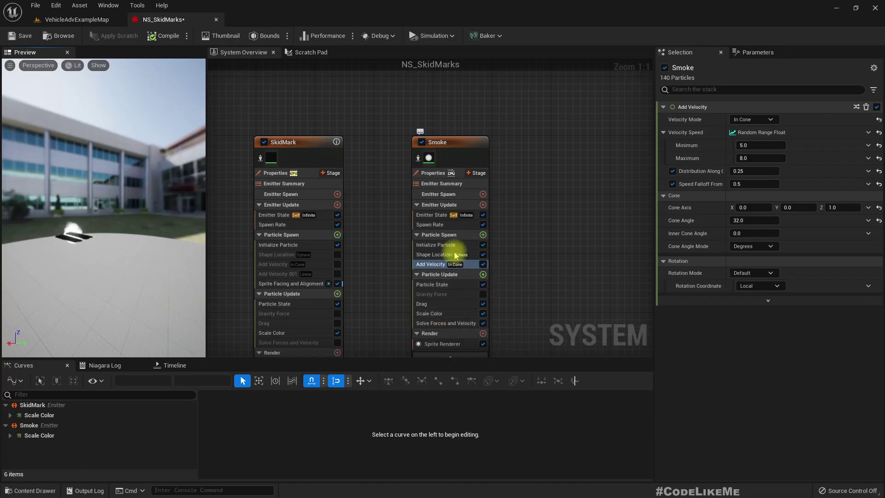
Step: Set the Smoke emitter's random particle lifetime to a minimum of 6 and a maximum of 9 in Initialize Particle
click(435, 244)
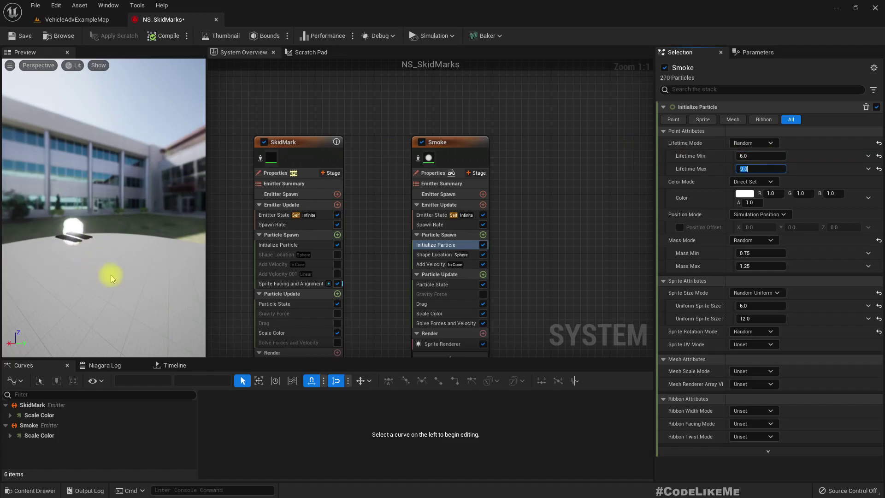
Step: Test-drive the car in the level, turning and braking to examine the smoke particles at the wheels, and end the session
click(76, 19)
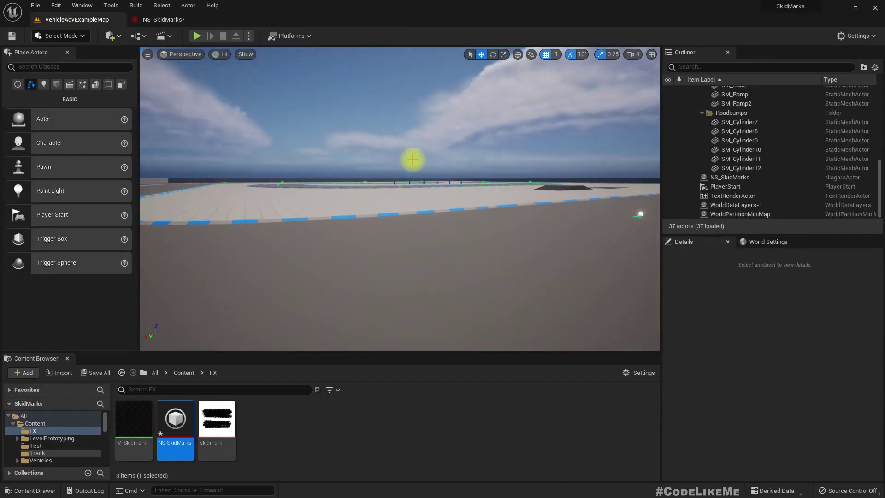
key(alt+p)
key(w)
key(a)
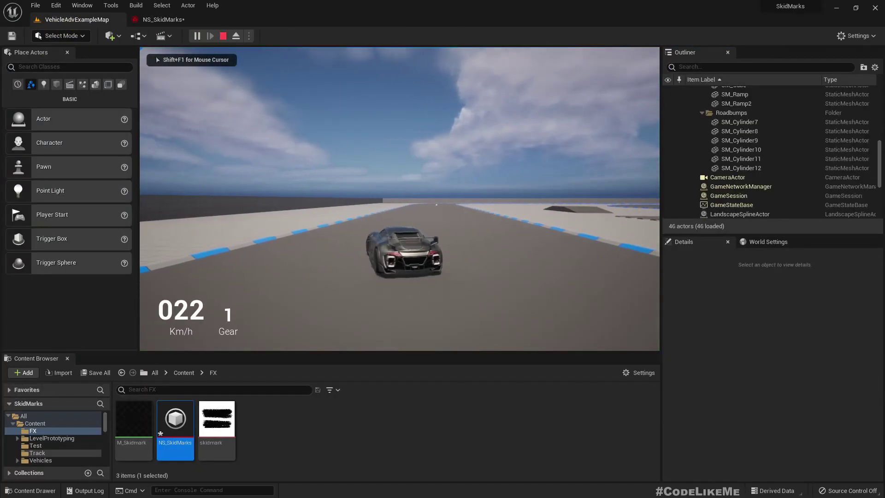
key(d)
key(space)
key(s)
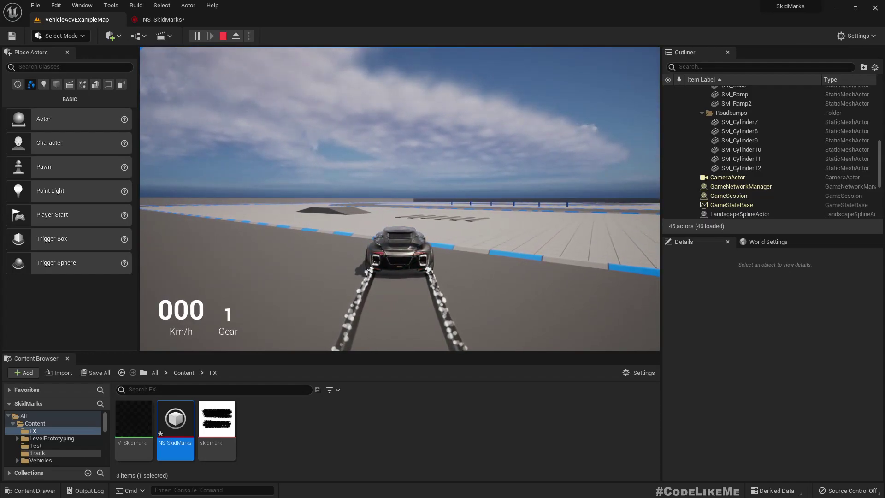
key(Escape)
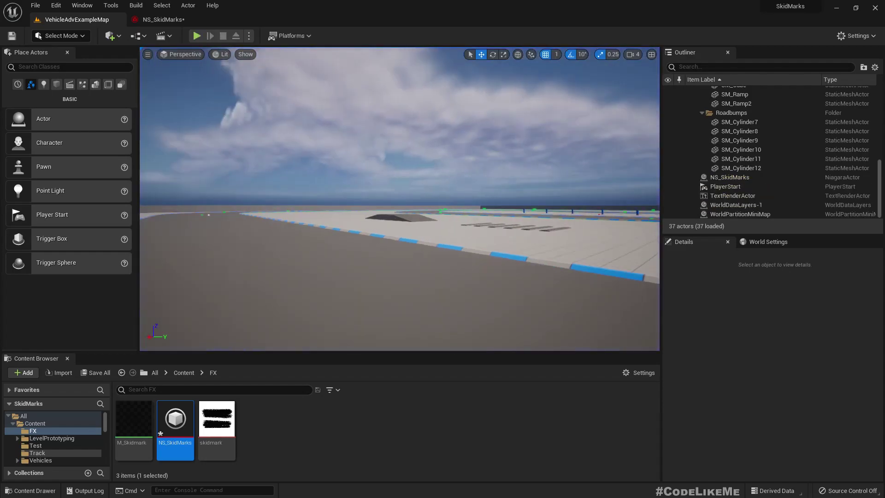
Step: Assign the M_smoke_subUV_blackbody material to the Smoke emitter's Sprite Renderer in NS_SkidMarks
click(159, 19)
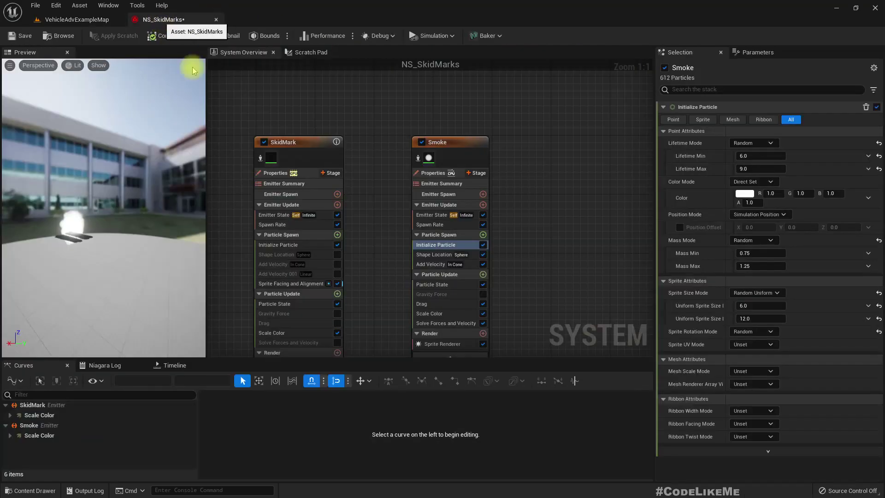
right_drag(519, 302, 498, 203)
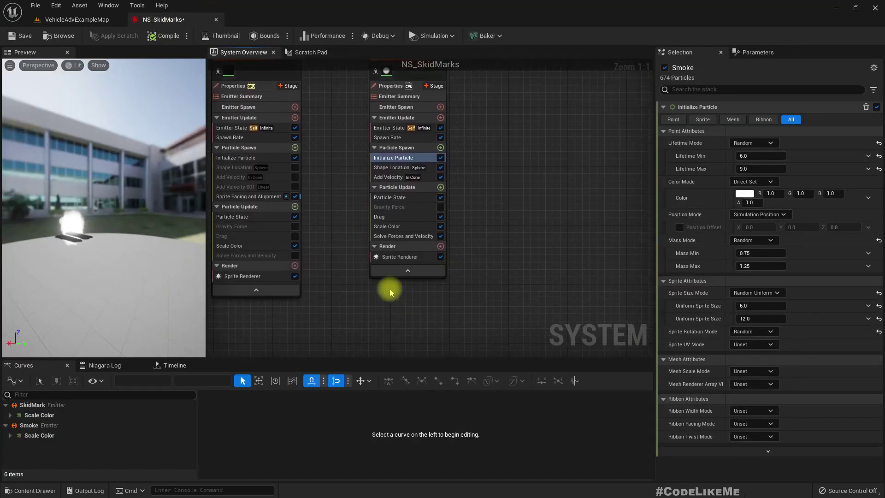
click(387, 256)
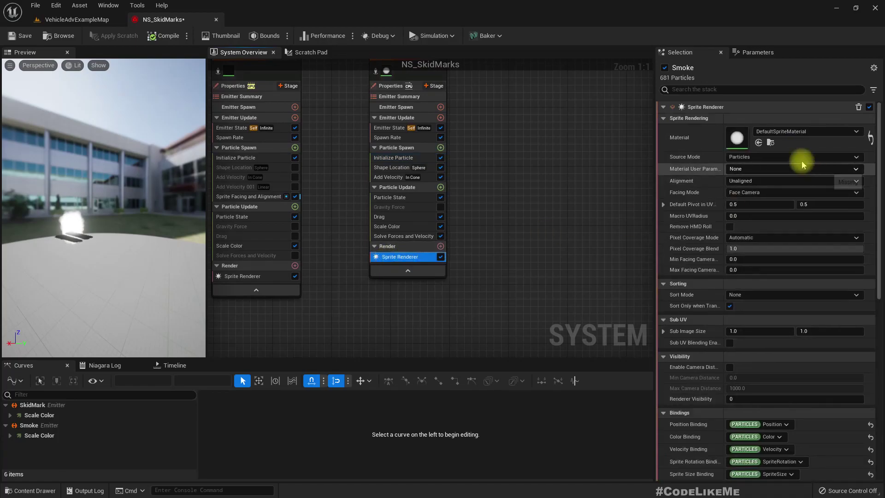
click(778, 133)
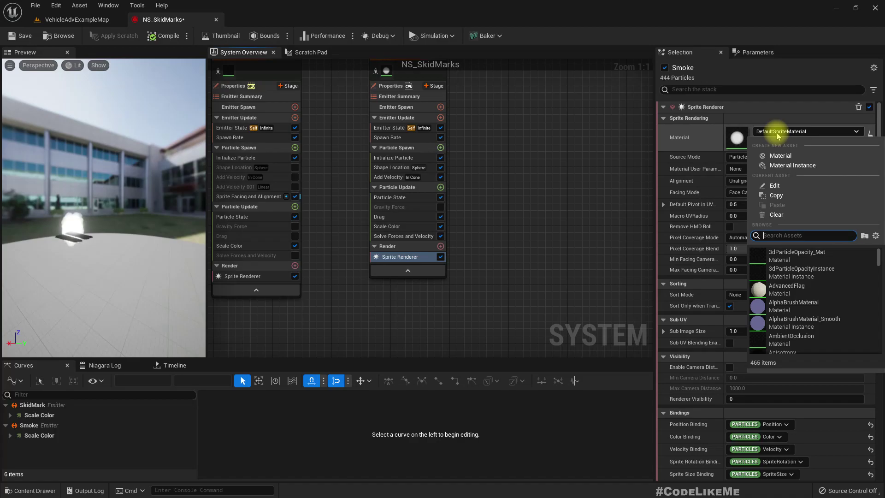
text(smoke)
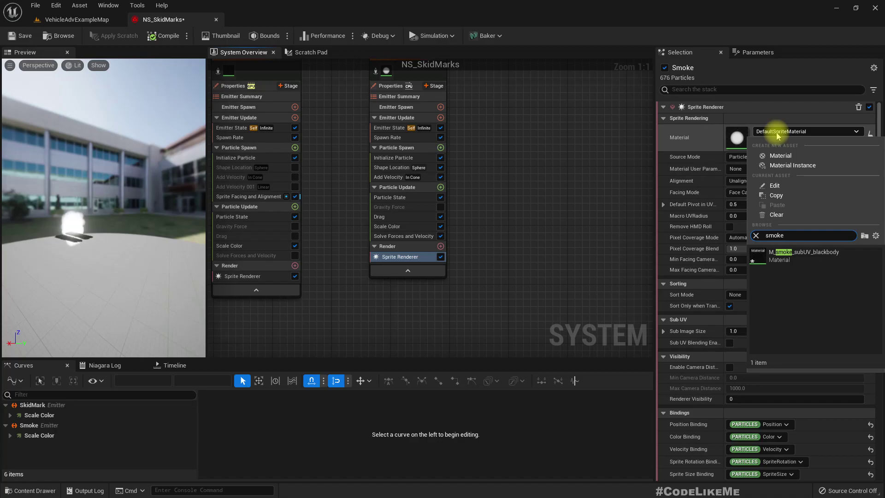
click(797, 257)
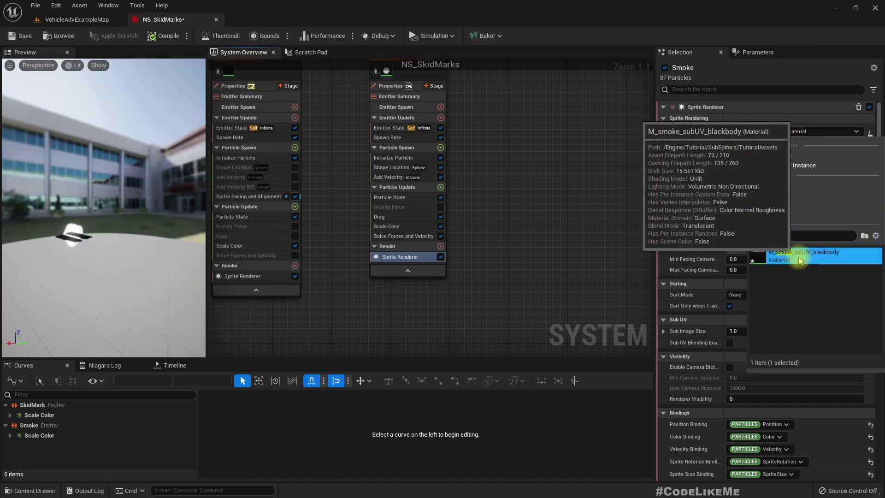
click(798, 259)
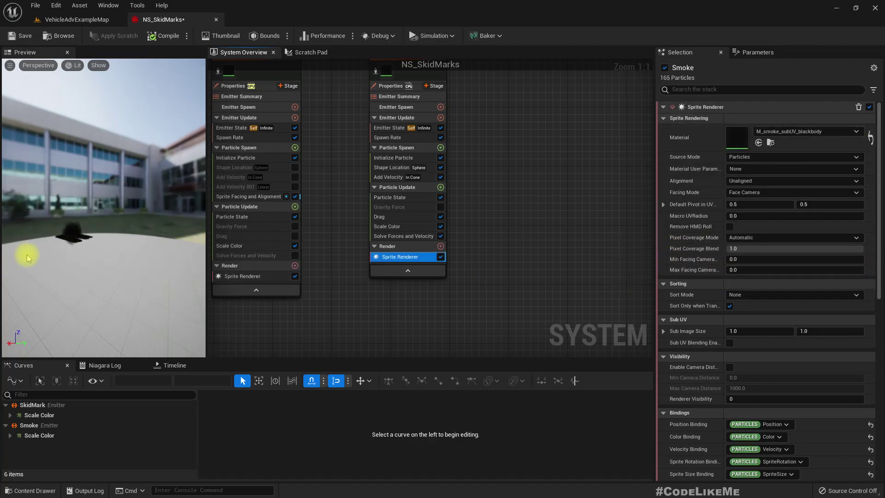
Step: Examine the smoke in the preview, its M_smoke_subUV_blackbody material graph and the T_SmokeSubUV_8X8 texture used by the Particle SubUV node
click(76, 213)
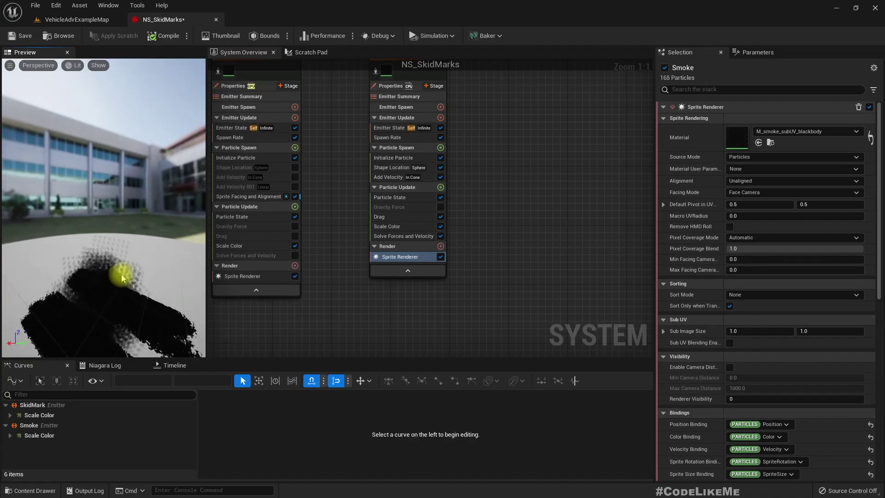
double_click(736, 137)
scroll(597, 181, down, 4)
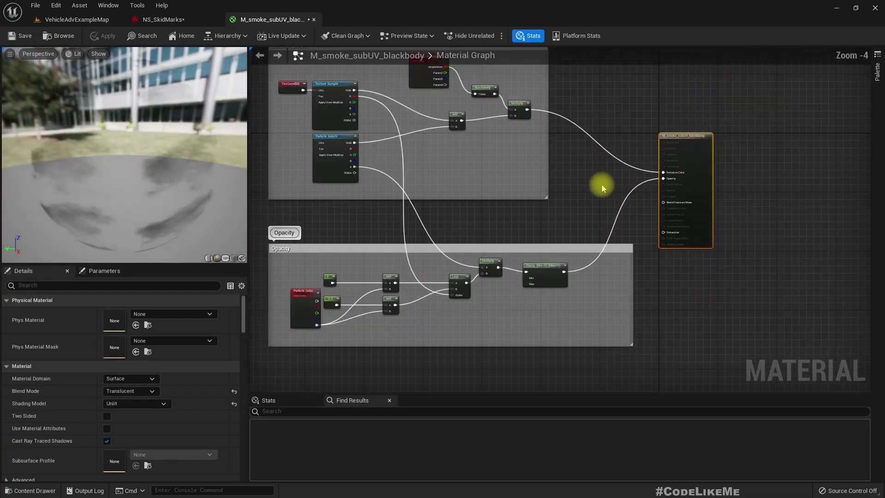
click(423, 216)
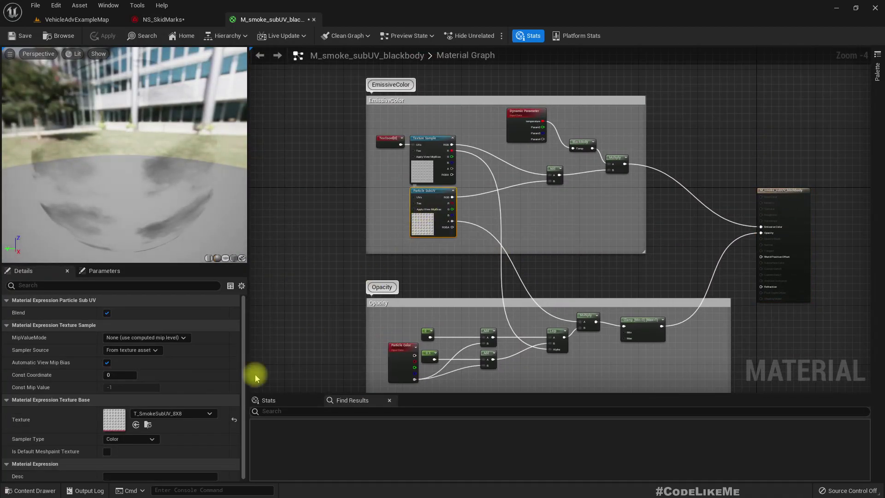
double_click(113, 413)
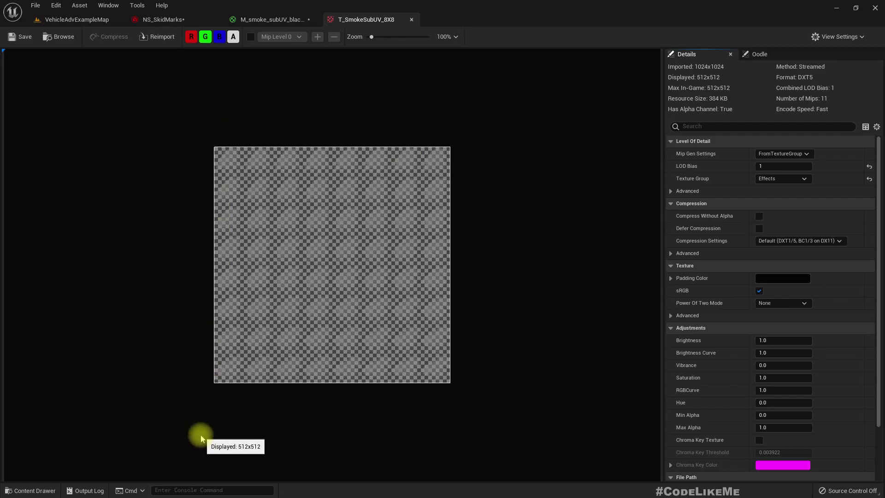
click(266, 21)
Step: Set the Sub Image Size of the Smoke emitter's Sprite Renderer in NS_SkidMarks to 8 by 8
click(202, 19)
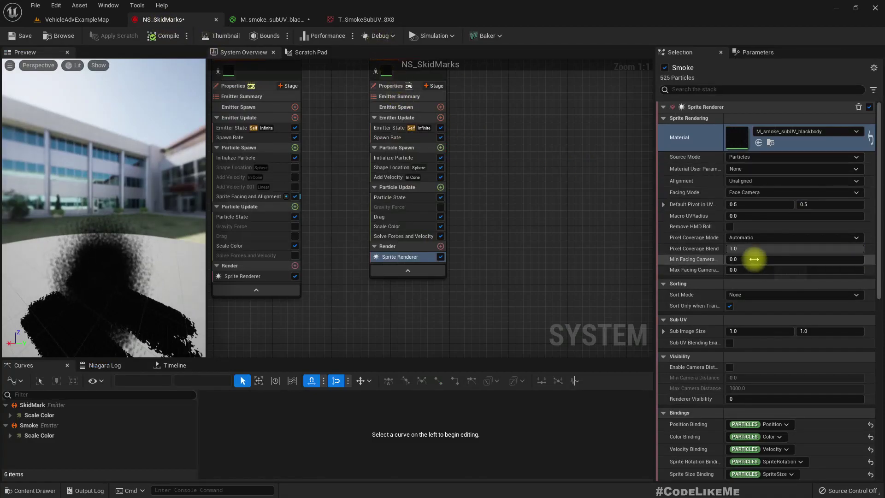
scroll(798, 332, down, 2)
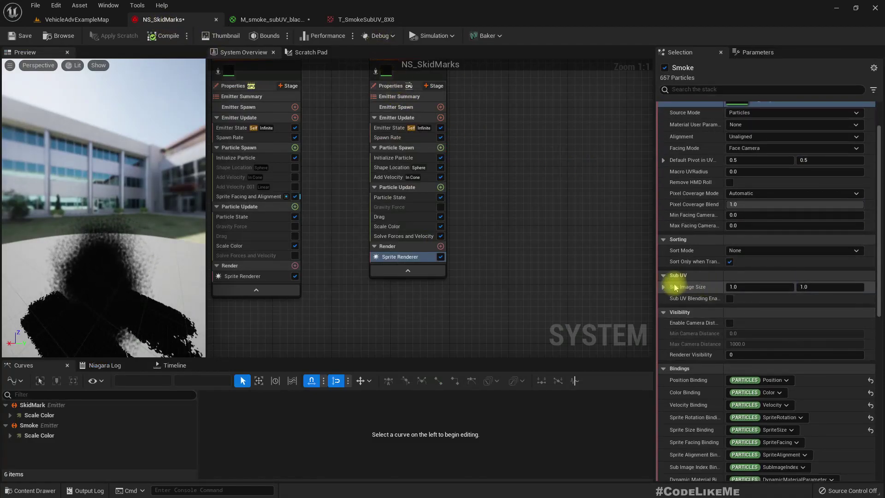
click(764, 288)
text(8)
key(Tab)
text(8)
key(Return)
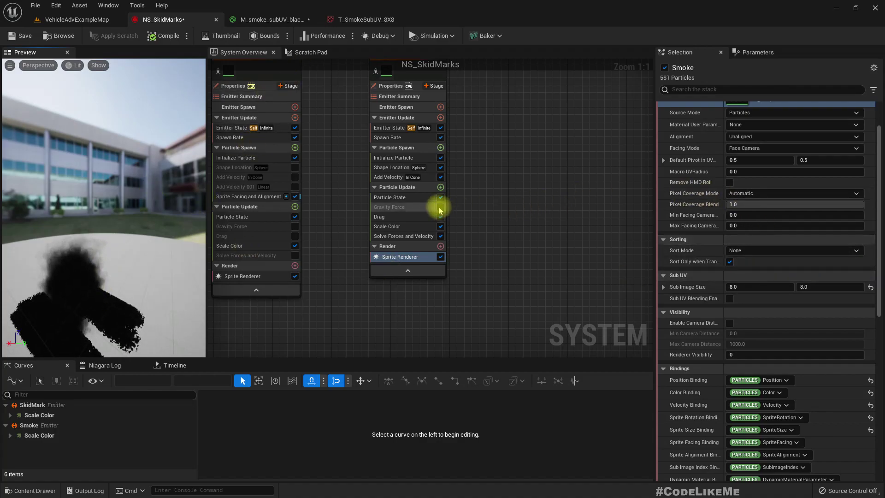
drag(129, 213, 58, 263)
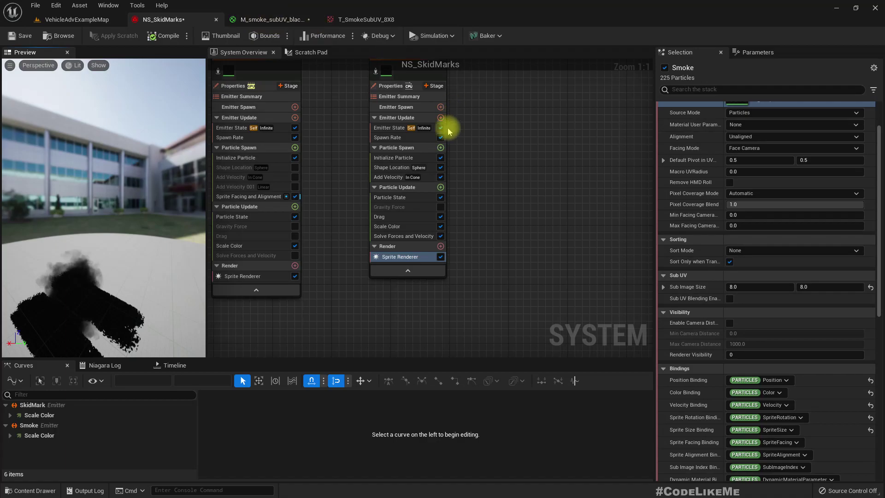
Step: Inspect the individual smoke frames of the T_SmokeSubUV_8X8 texture up close and return to its material graph
click(364, 19)
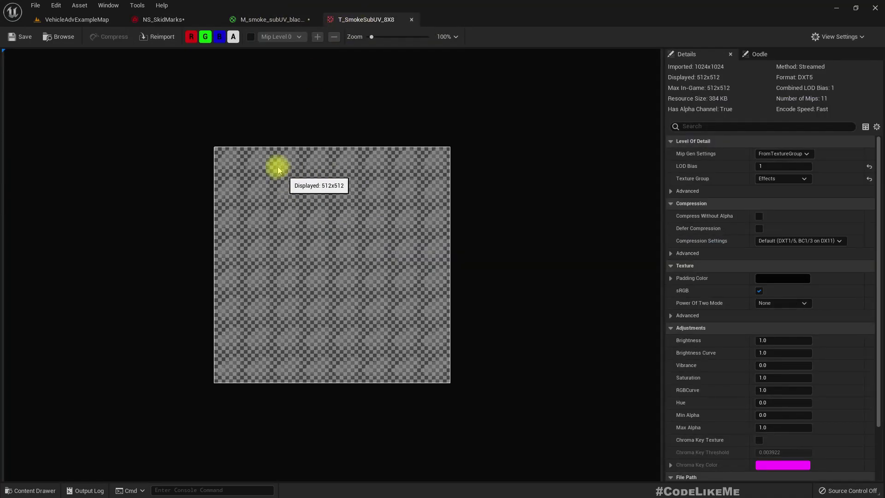
scroll(357, 285, up, 5)
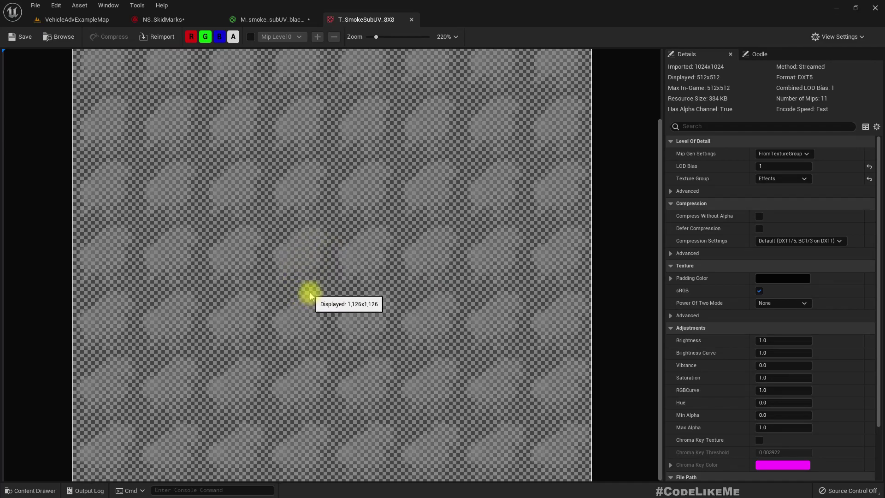
scroll(309, 295, down, 4)
click(286, 20)
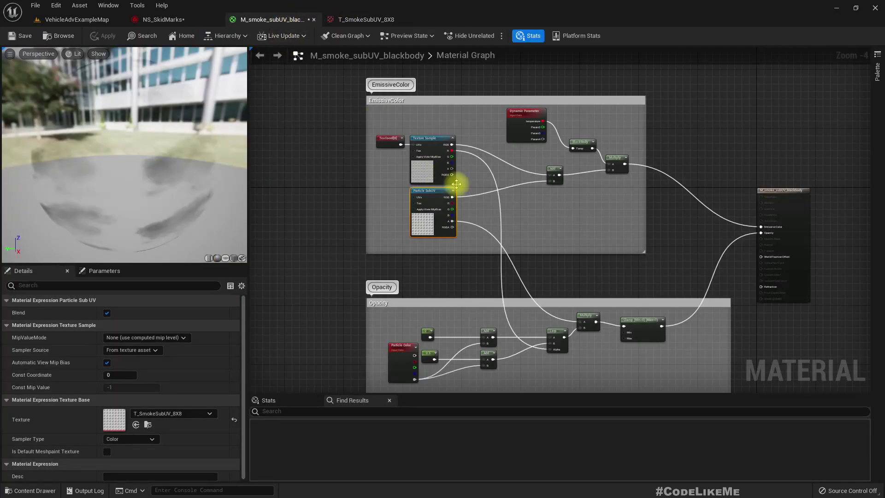
Step: Add a Sub UVAnimation module to the Smoke emitter's Particle Spawn group in NS_SkidMarks
click(164, 20)
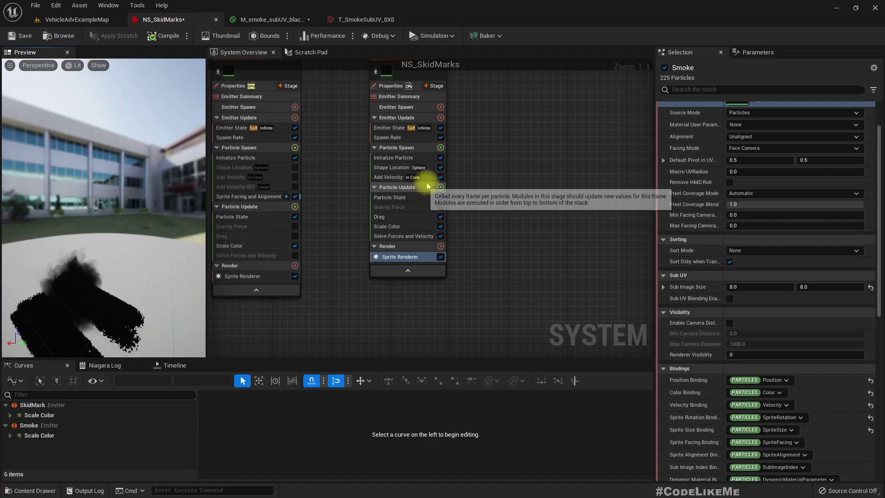
click(441, 148)
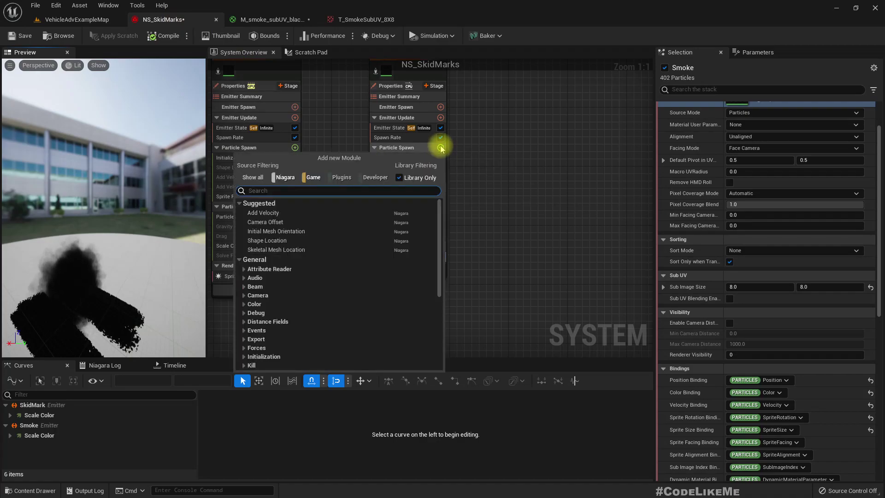
text(subu)
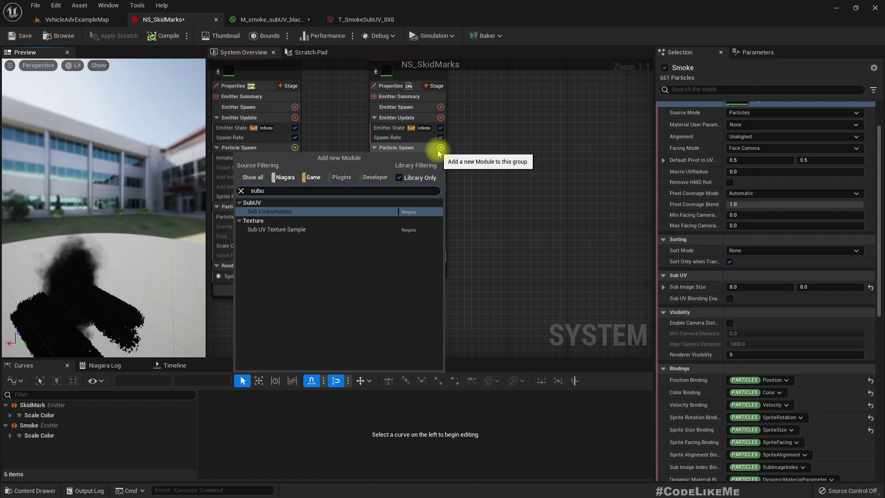
key(Return)
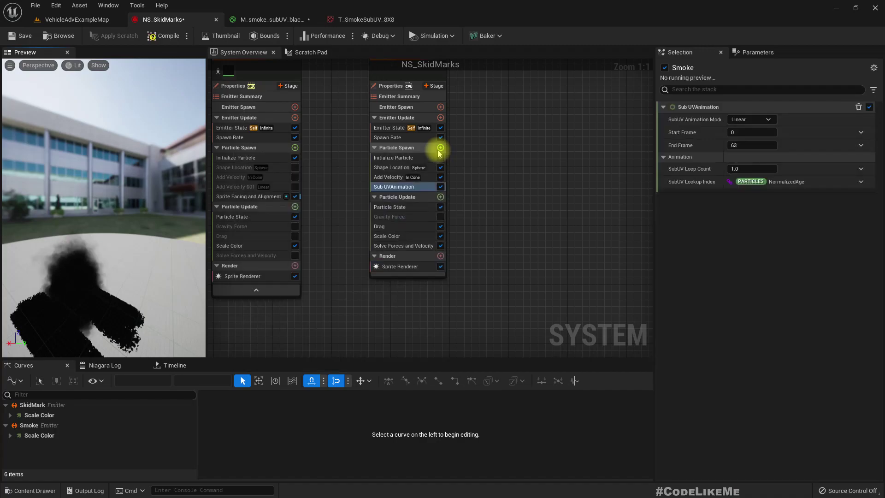
Step: Move the Smoke emitter's Sub UVAnimation module from Particle Spawn into the Particle Update group
click(756, 121)
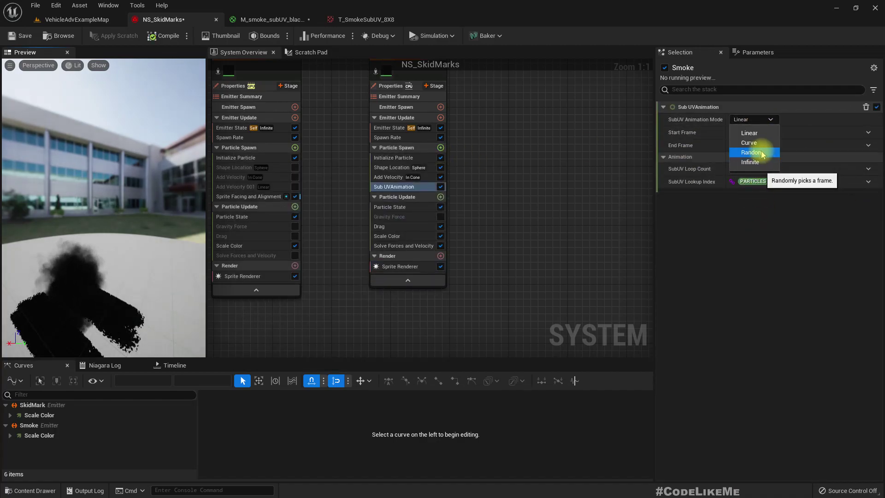
click(760, 241)
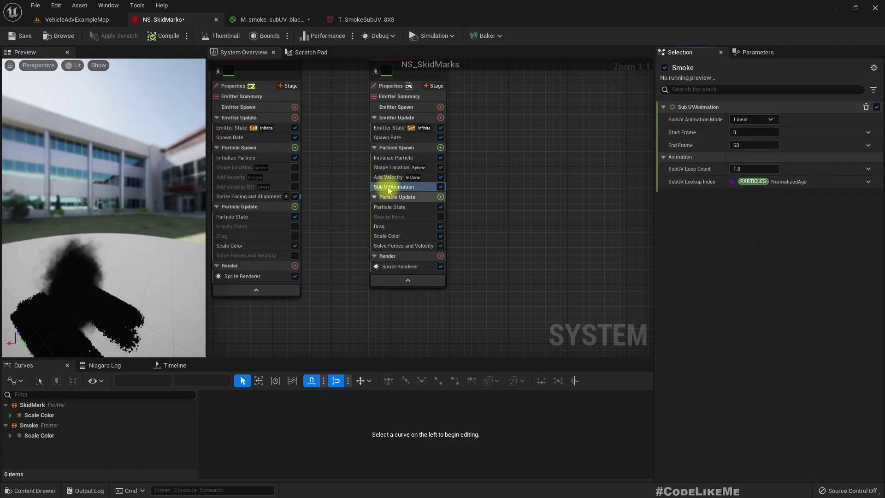
drag(390, 187, 405, 203)
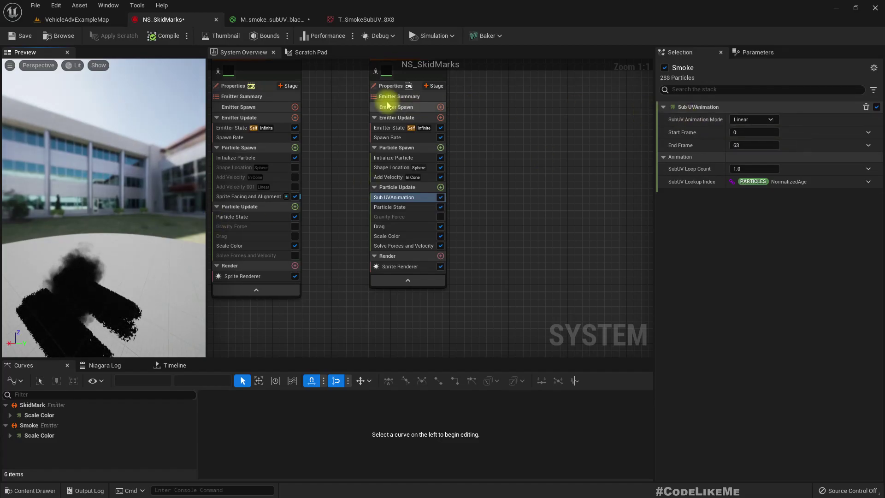
Step: Copy the M_smoke_subUV_blackbody material from the engine's TutorialAssets folder into the project's Content/FX folder
click(272, 21)
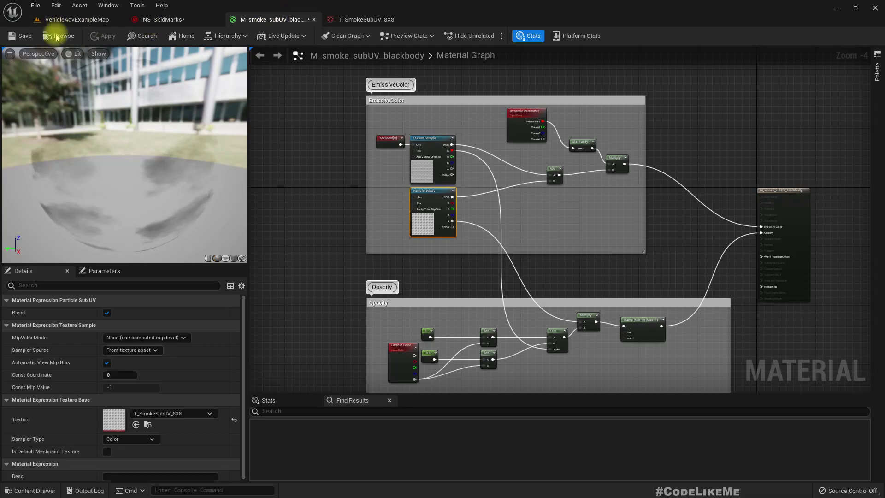
click(64, 20)
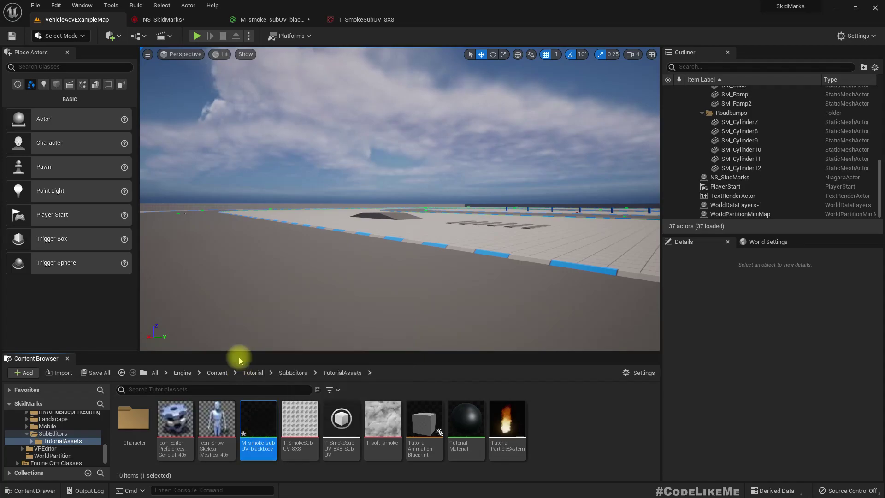
drag(106, 459, 98, 418)
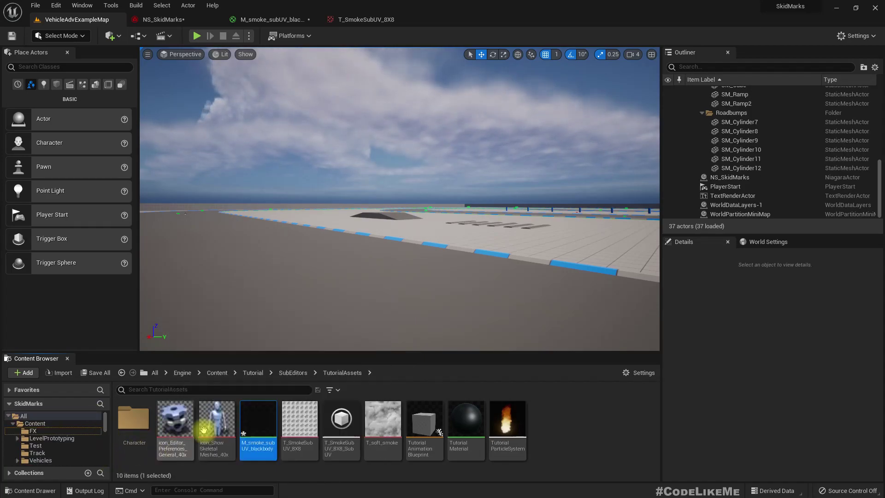
scroll(49, 447, down, 1)
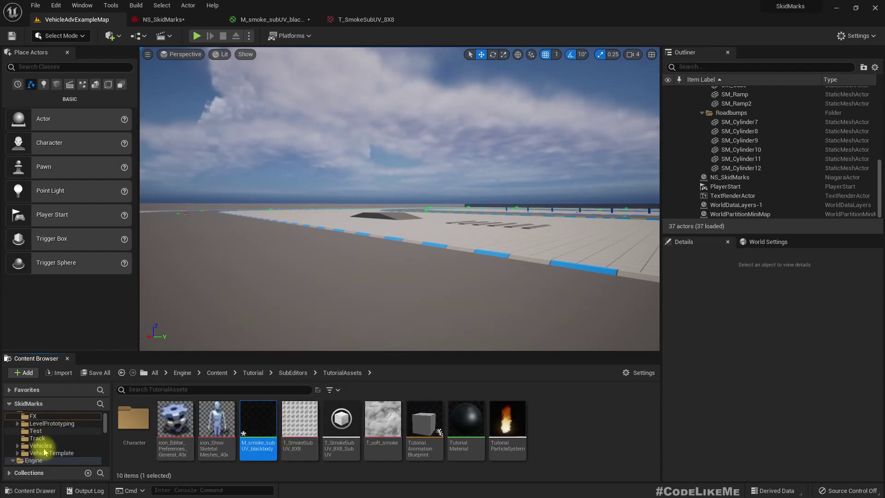
drag(258, 429, 36, 433)
click(61, 459)
click(34, 431)
Step: Rename the copied smoke material in the FX folder as M_Smoke and open it for editing
click(174, 422)
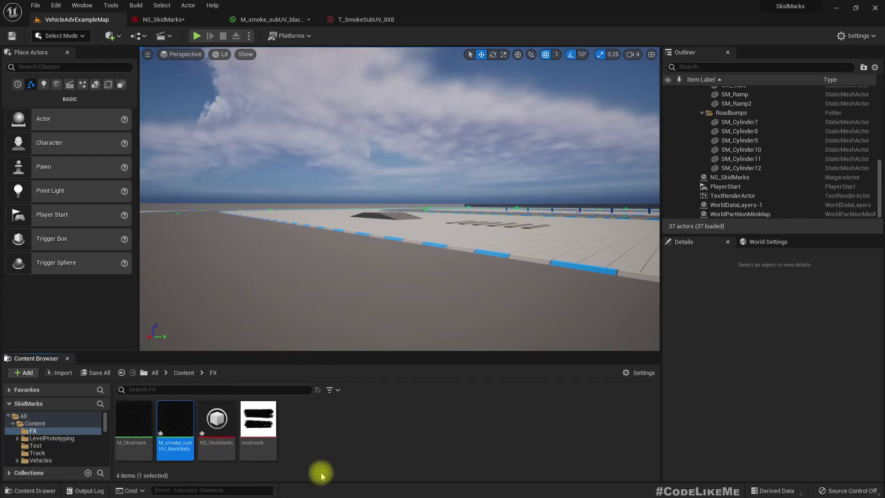
text(M_Smoke)
key(Return)
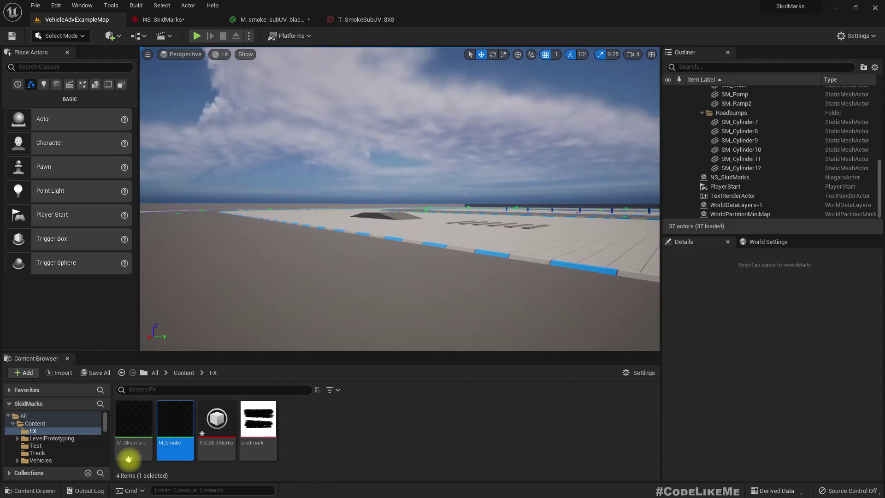
drag(498, 46, 503, 19)
click(46, 36)
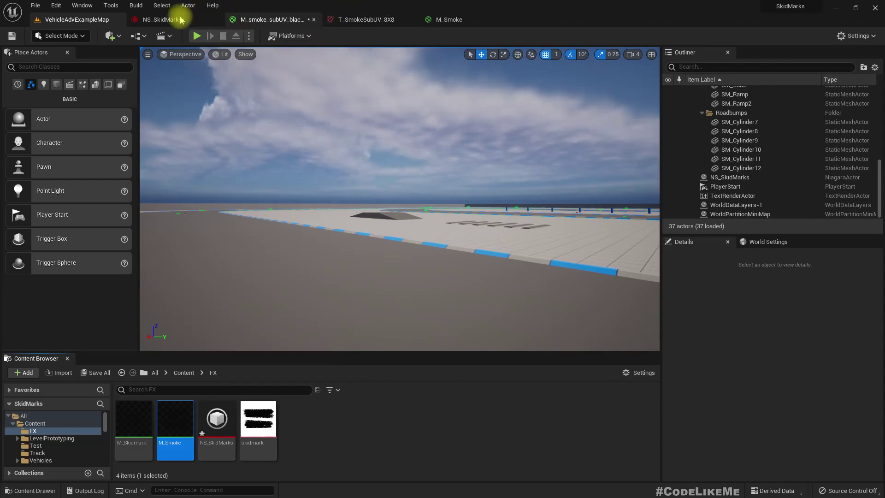
Step: Assign M_Smoke as the material of the Smoke emitter's Sprite Renderer in NS_SkidMarks
click(172, 20)
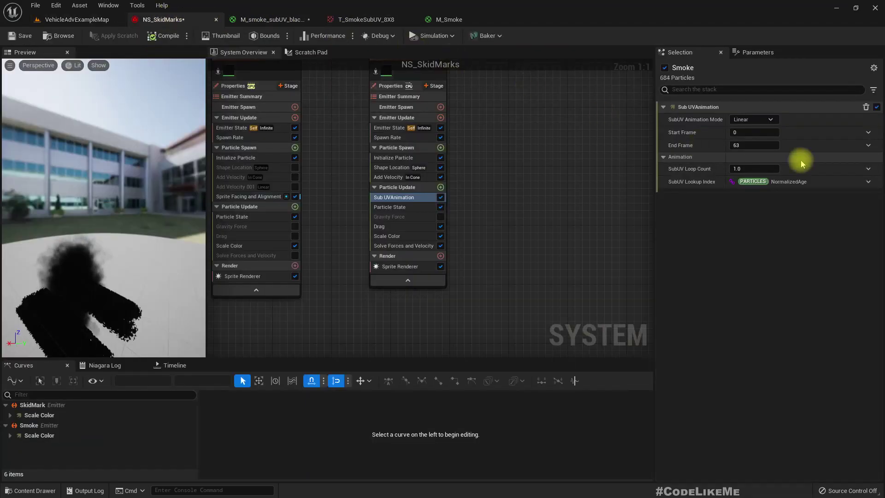
click(400, 267)
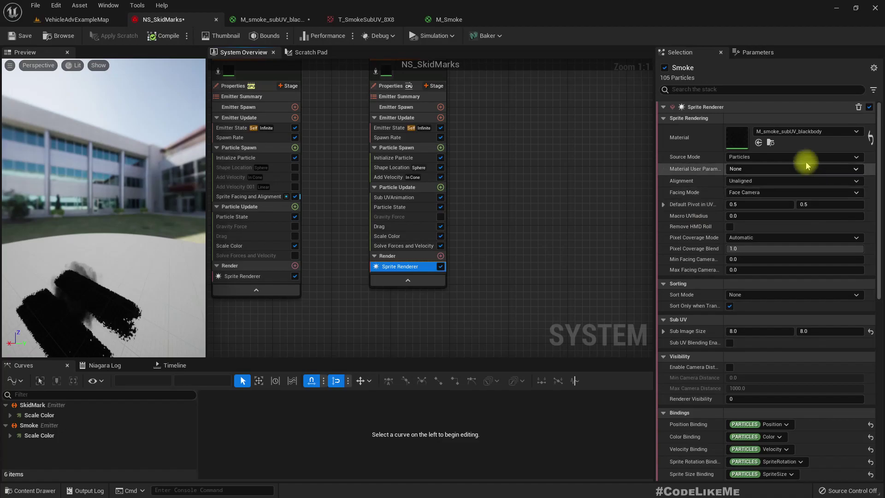
click(758, 142)
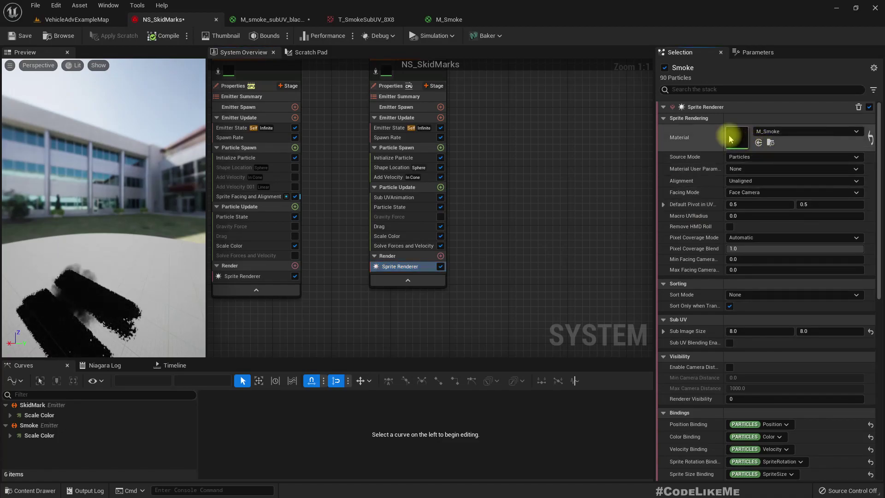
Step: In the M_Smoke graph, insert a 1-x node between the final EmissiveColor Multiply and the Emissive Color input
double_click(742, 138)
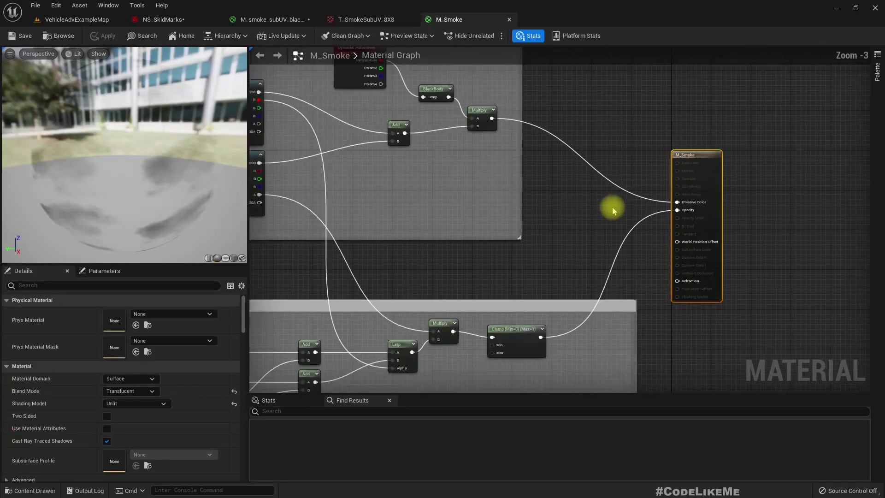
scroll(509, 191, up, 2)
right_drag(505, 194, 606, 102)
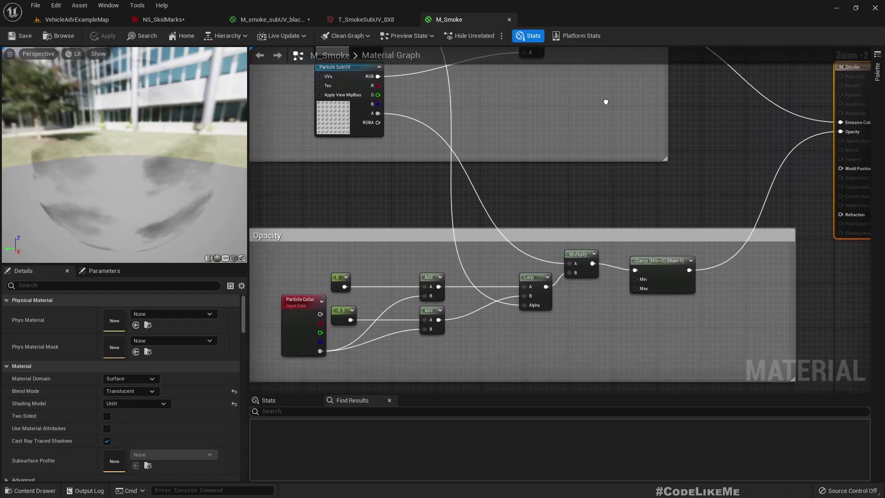
click(311, 349)
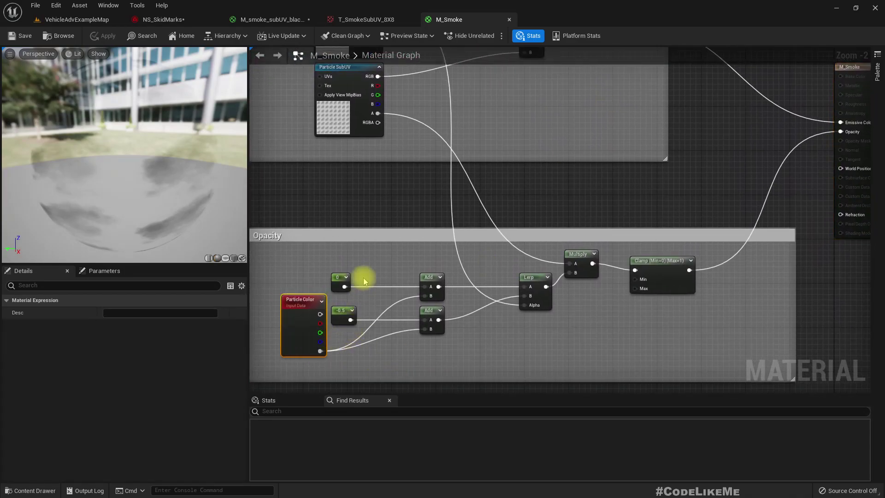
right_drag(366, 277, 378, 290)
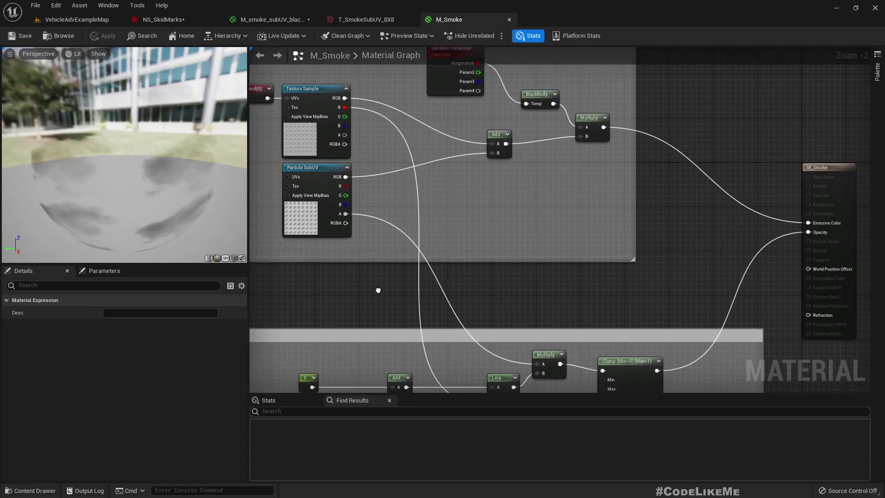
drag(206, 189, 174, 203)
drag(602, 128, 683, 182)
text(1-)
key(Return)
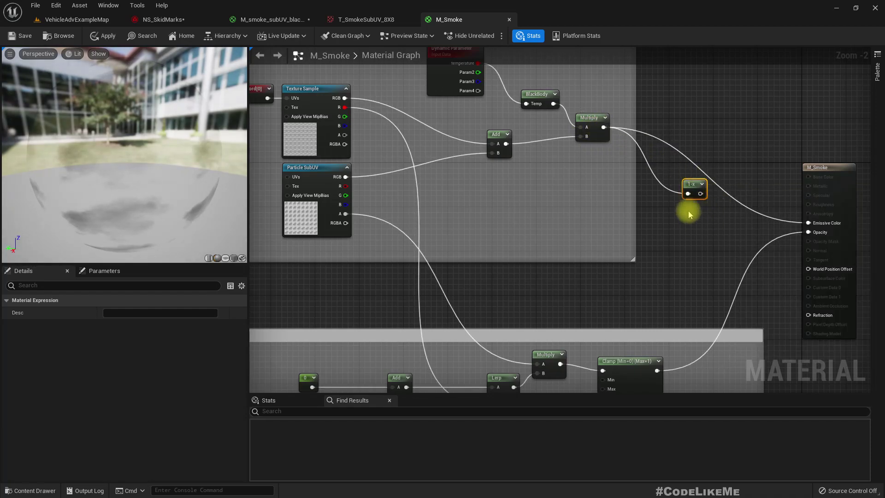
drag(700, 194, 808, 223)
Step: Widen the EmissiveColor comment box and move the 1-x node inside it, beside the Multiply node
drag(2, 144, 150, 161)
right_drag(590, 150, 572, 193)
drag(616, 143, 694, 143)
drag(677, 227, 637, 166)
Step: Multiply the 1-x output by the Particle Color RGB and connect the result to M_Smoke's Emissive Color
right_drag(563, 260, 582, 179)
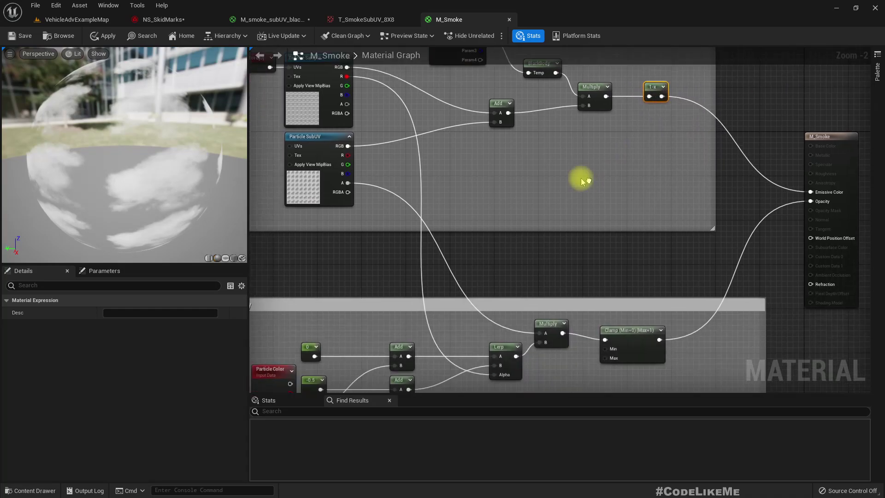
right_drag(449, 240, 514, 214)
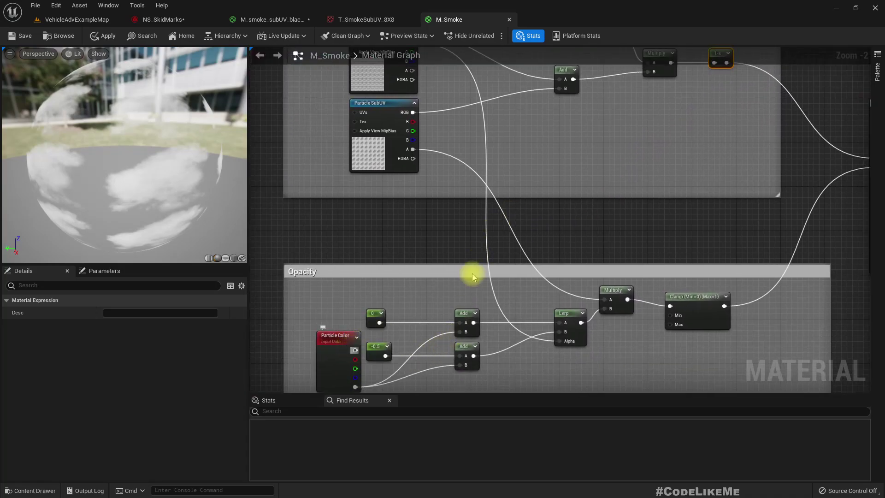
right_drag(472, 273, 580, 229)
drag(662, 111, 699, 180)
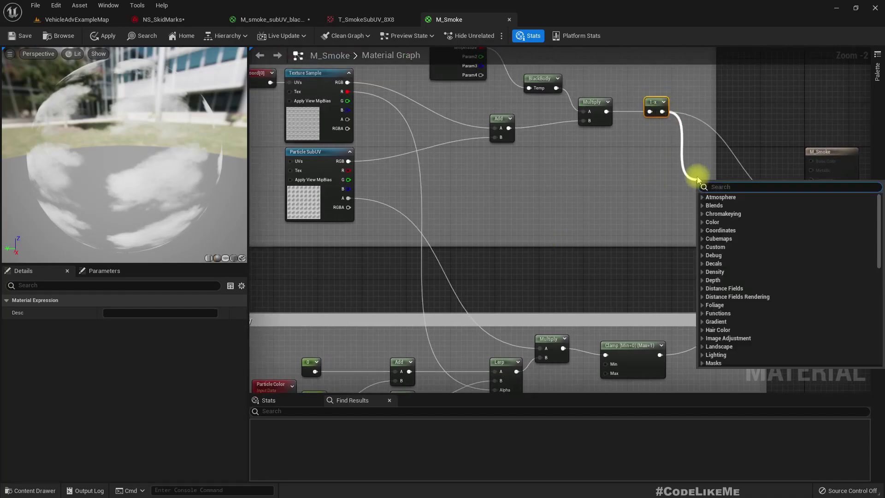
text(*)
key(Return)
right_drag(349, 311, 373, 259)
drag(316, 348, 731, 153)
right_drag(744, 177, 685, 212)
drag(674, 190, 759, 200)
drag(654, 177, 685, 79)
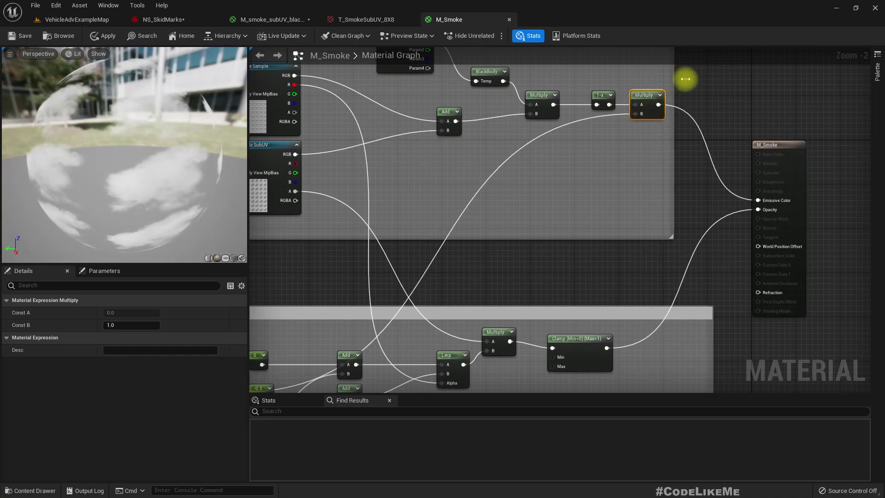
Step: Apply the M_Smoke material changes and view the smoke in the NS_SkidMarks preview from another angle
click(165, 20)
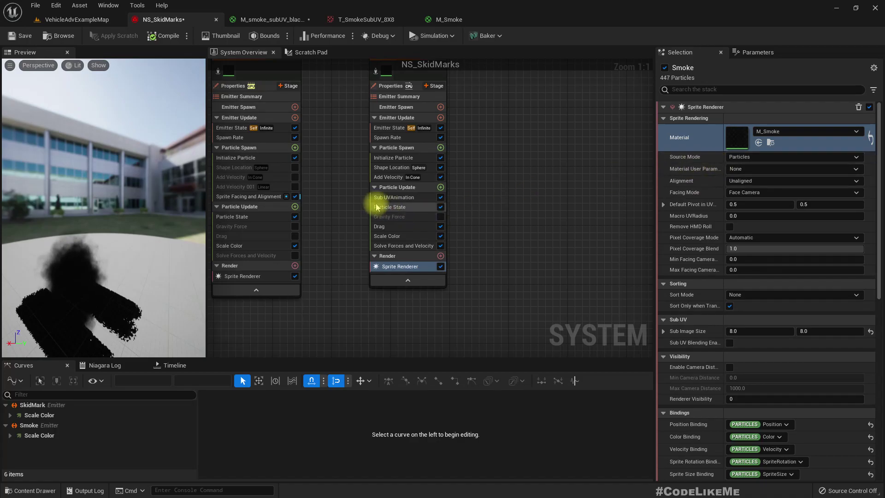
click(392, 158)
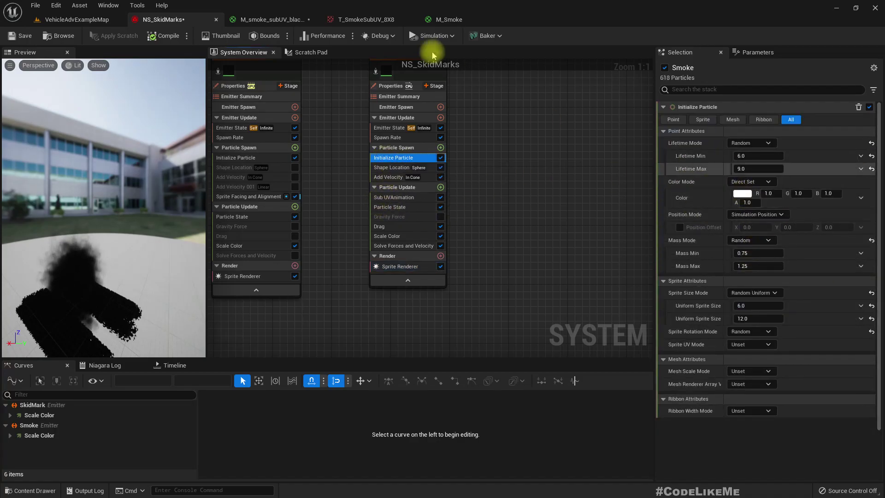
click(436, 19)
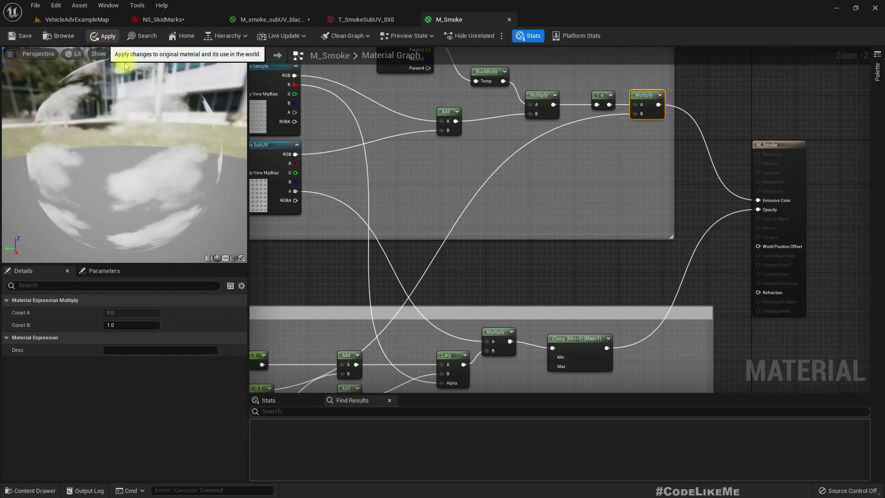
click(104, 37)
click(152, 19)
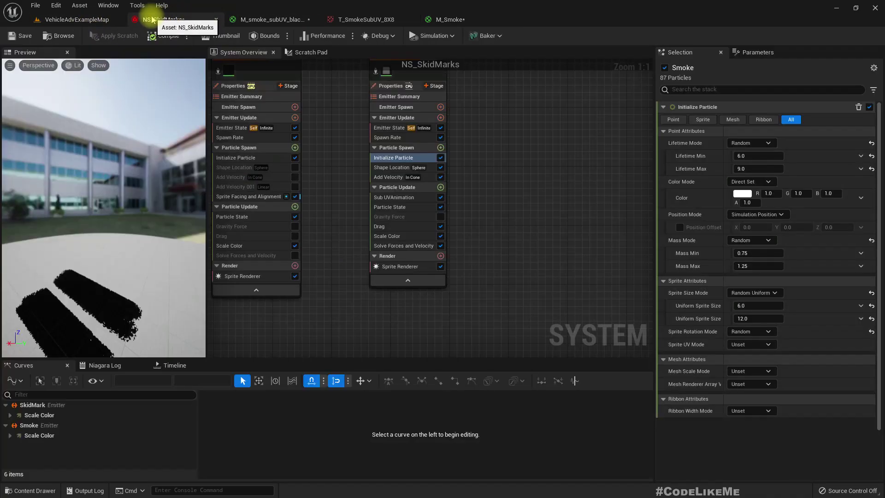
middle_drag(156, 189, 209, 129)
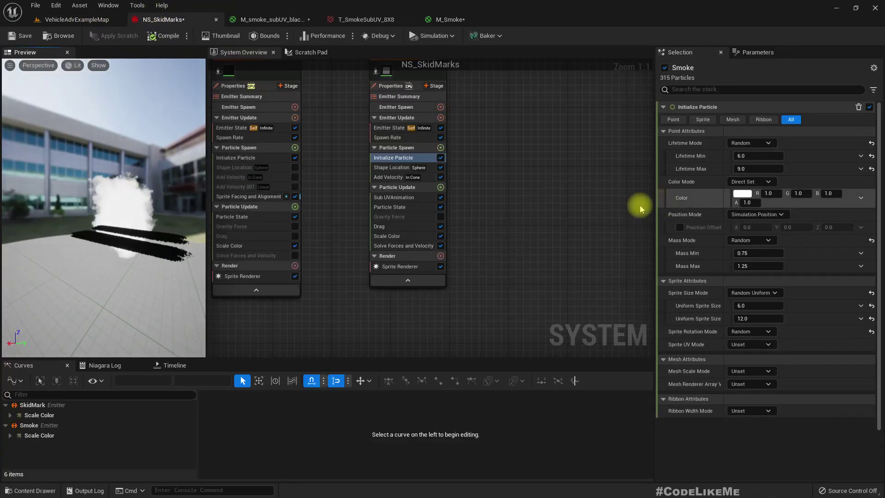
Step: Test the Smoke emitter's Initialize Particle color with green at 0, and set green back to 1
click(770, 193)
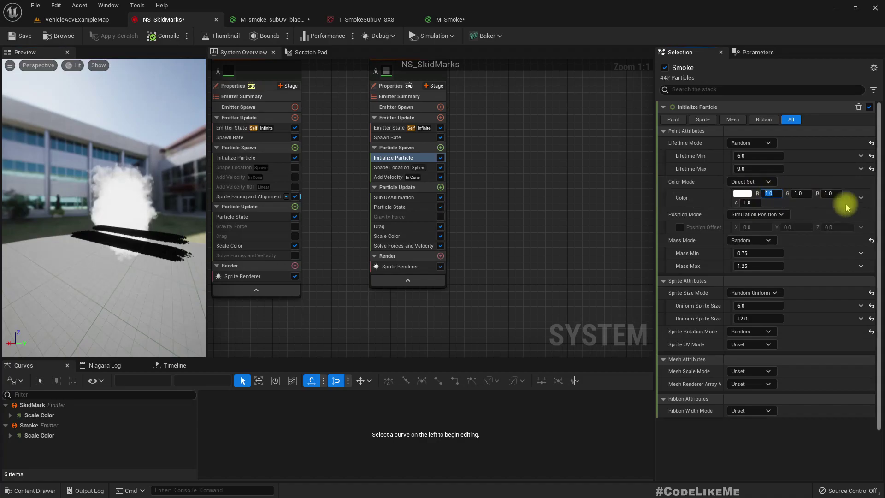
click(797, 193)
text(0)
key(Return)
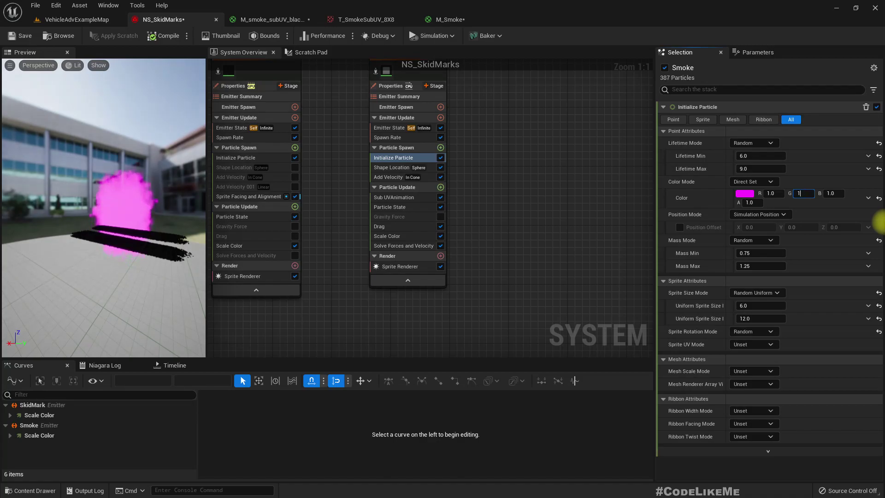
text(1)
key(Return)
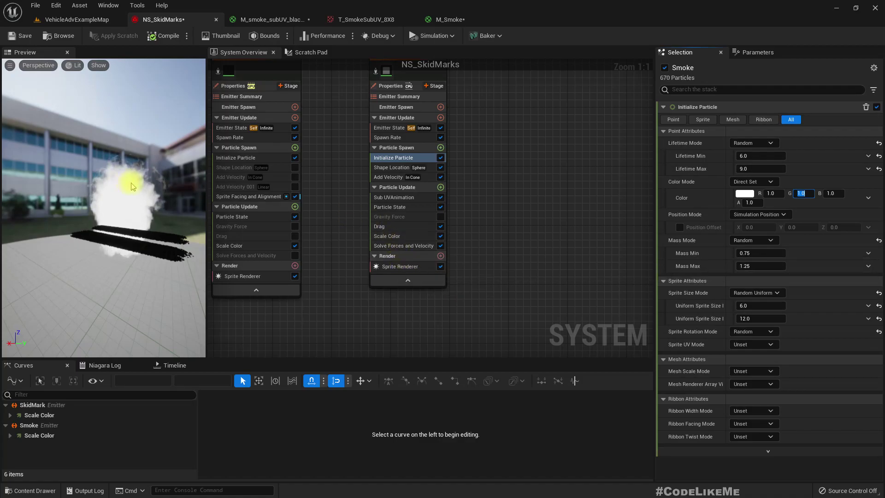
Step: Play VehicleAdvExampleMap full screen, drive and brake the car to check the tire smoke, and stop the session
click(71, 19)
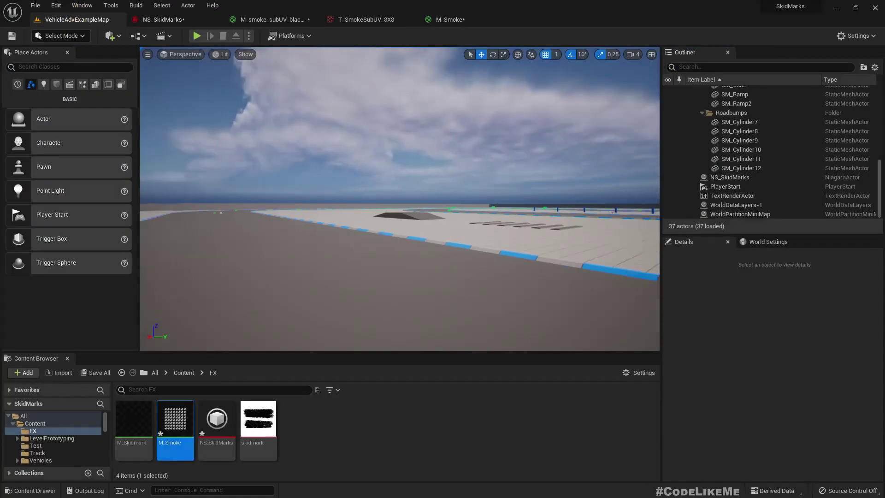
click(451, 194)
key(F11)
key(alt+p)
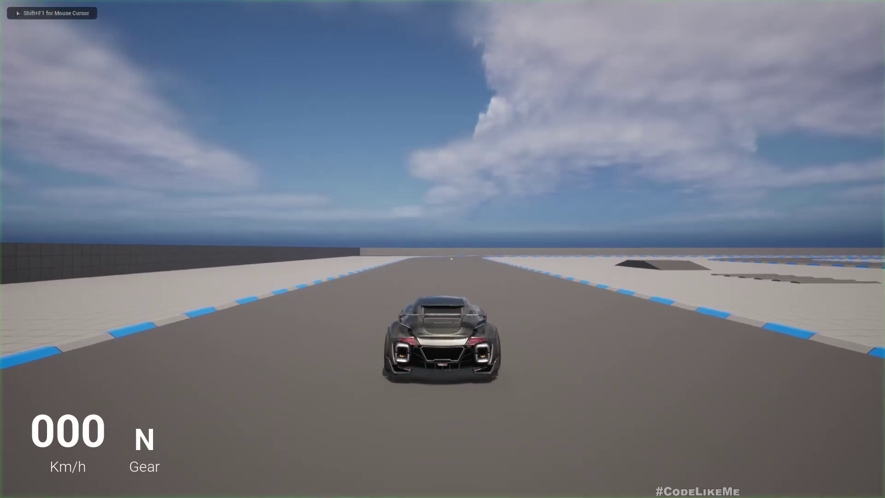
key(w)
key(d)
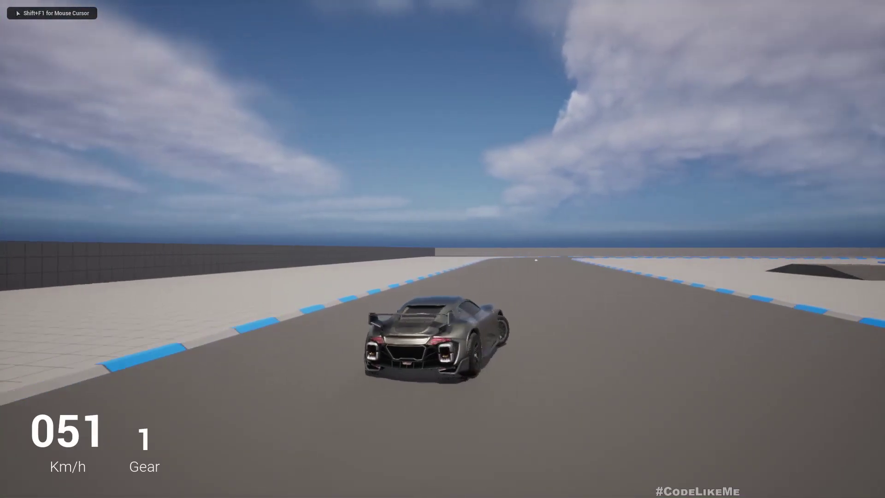
key(space)
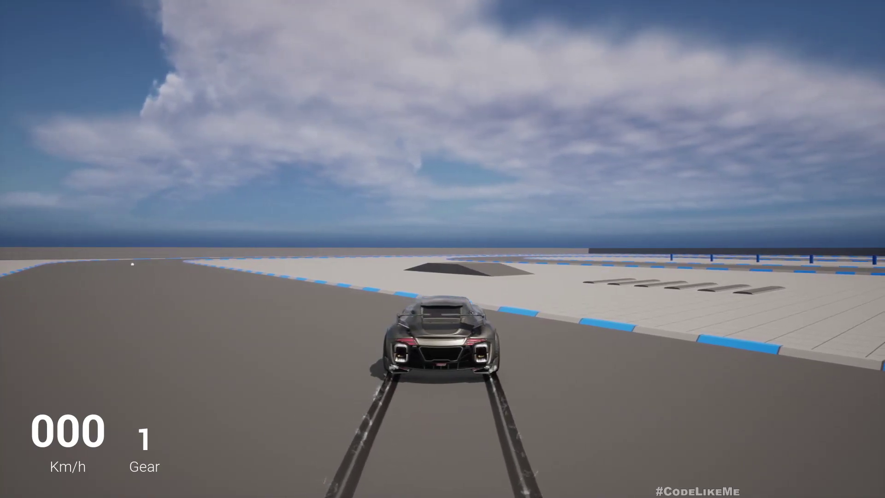
key(Escape)
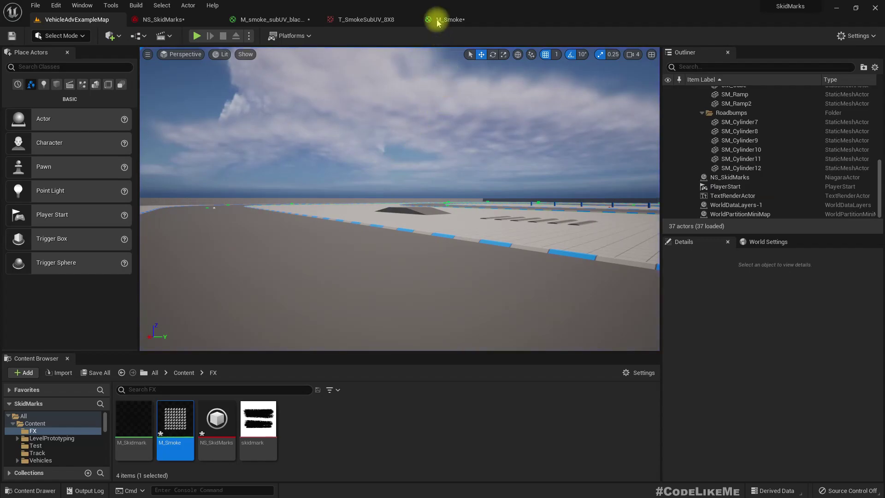
Step: Add a Scale Sprite Size module to the Smoke emitter's Particle Update stage in NS_SkidMarks
click(447, 20)
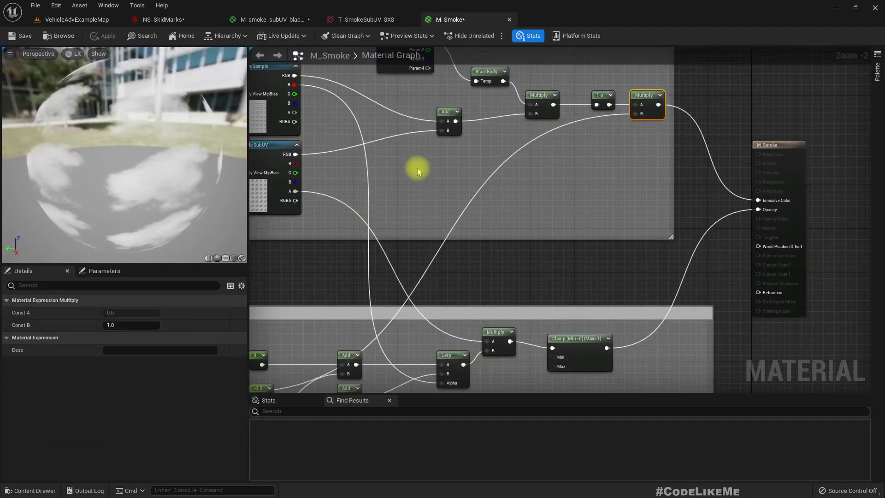
click(362, 19)
click(175, 20)
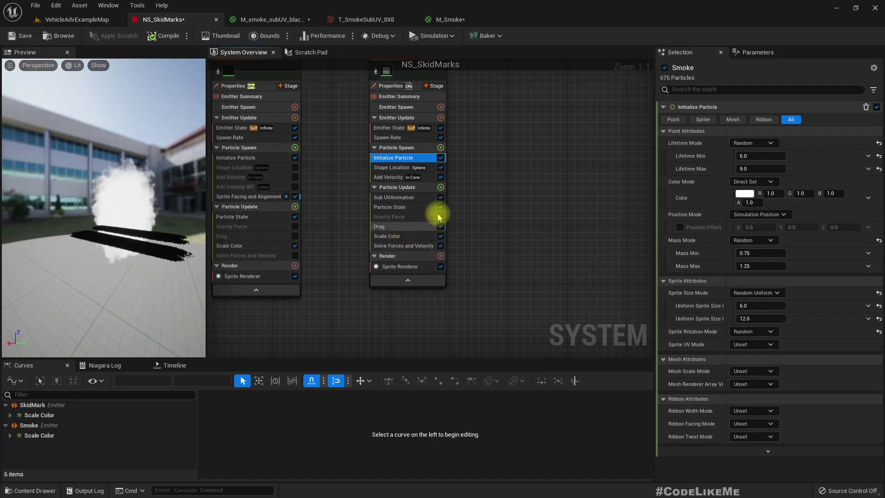
click(441, 187)
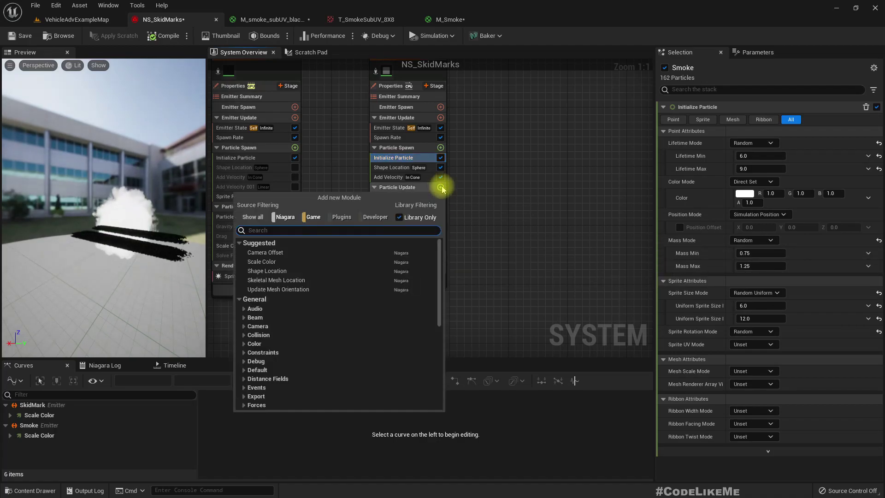
text(scale s)
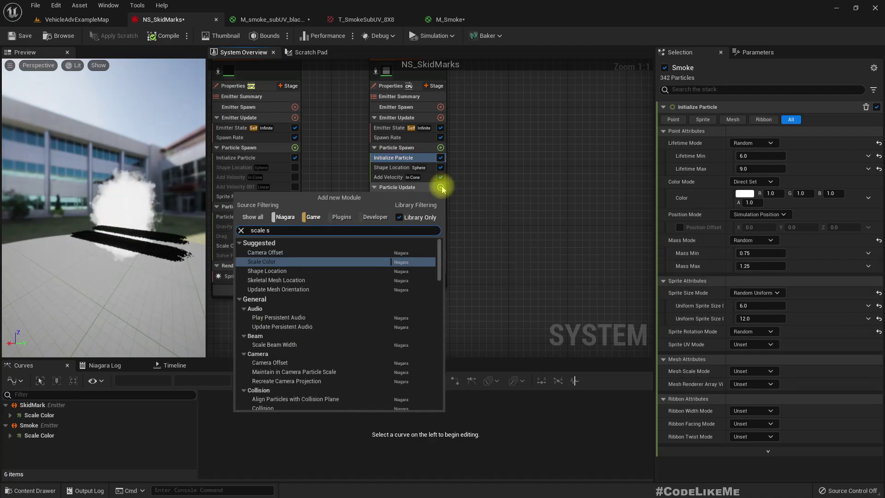
text(pr)
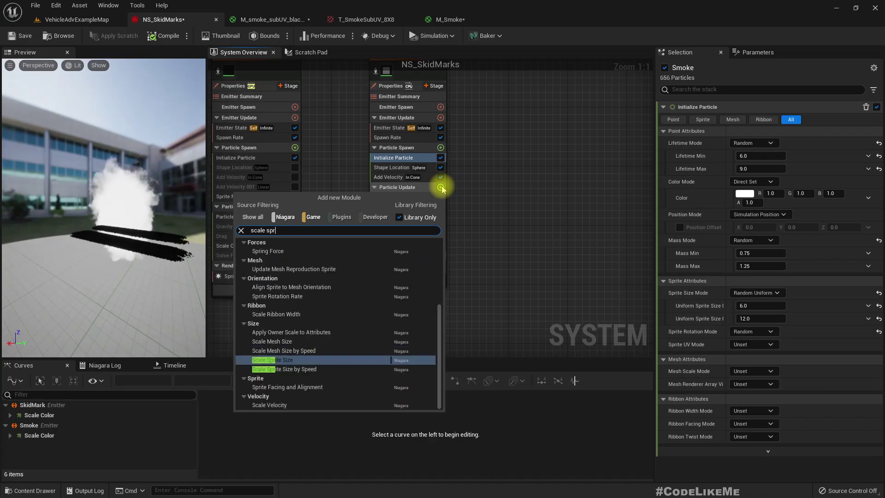
key(Return)
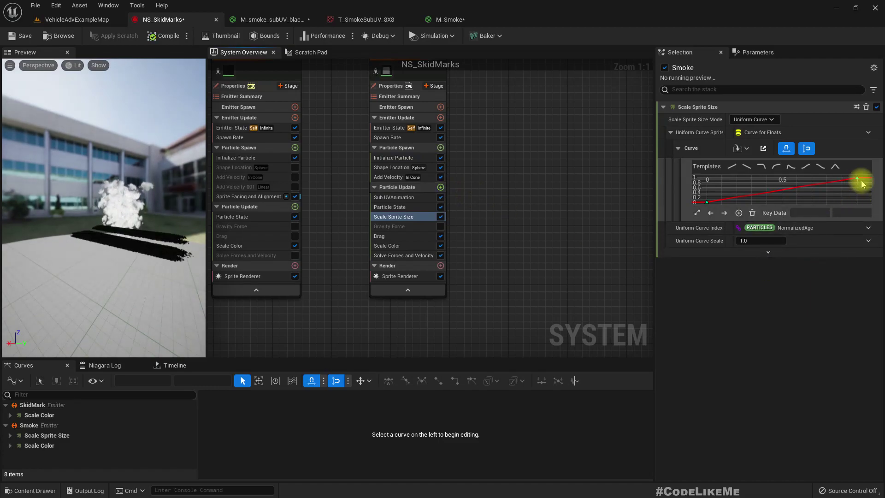
Step: Apply the fast-rising, flattening curve template to Scale Sprite Size and set its Uniform Curve Scale to 4
click(776, 167)
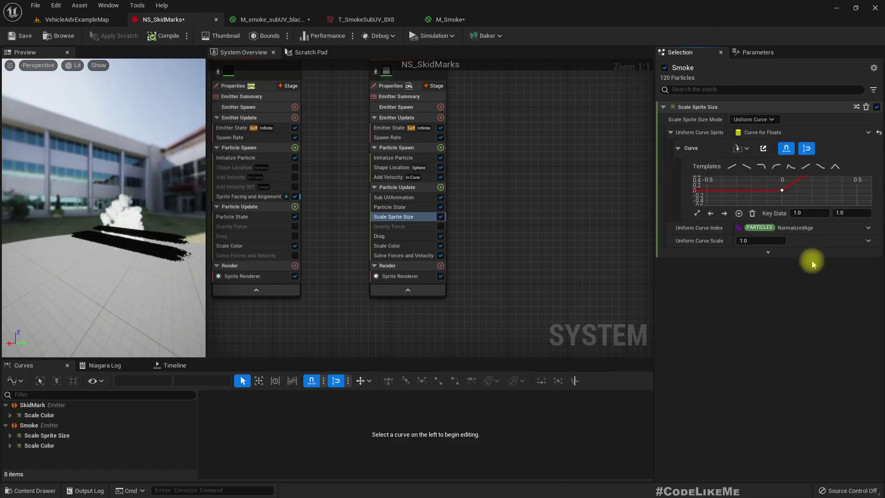
right_drag(806, 193, 769, 207)
scroll(770, 197, down, 2)
scroll(778, 203, down, 1)
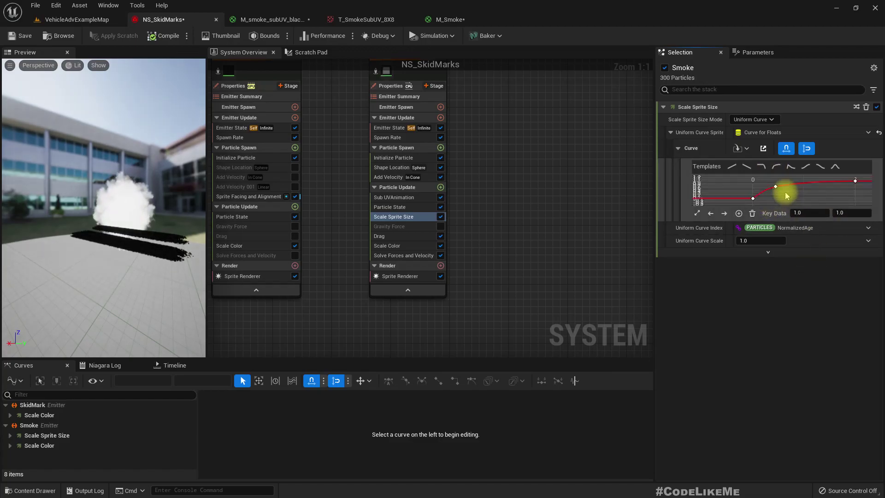
click(765, 240)
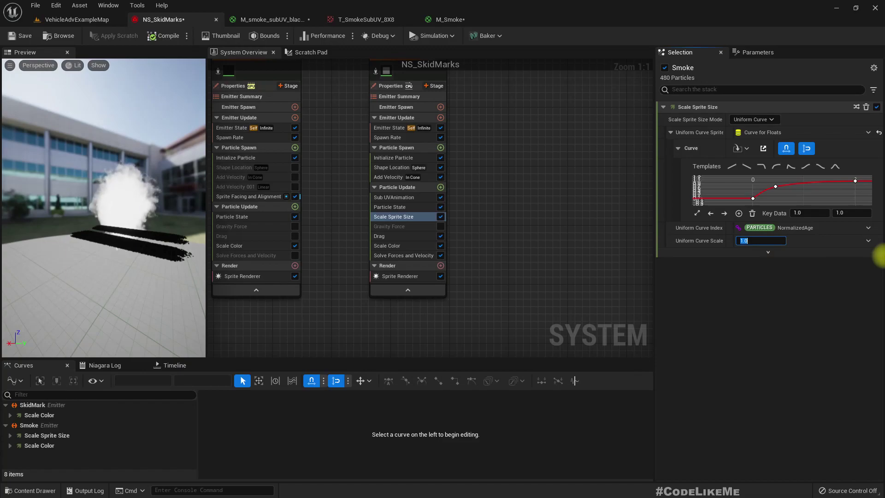
text(4)
key(Return)
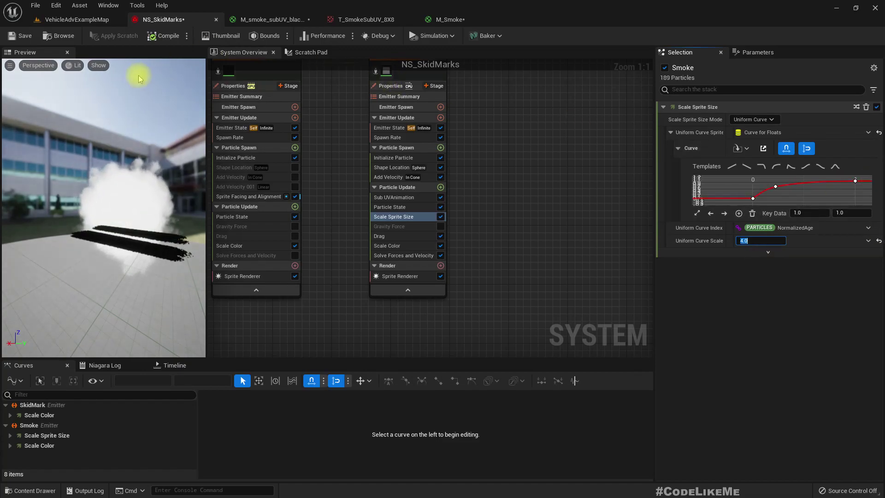
Step: Play VehicleAdvExampleMap, drive and brake the car to check the growing smoke sprites, and stop the session
click(74, 21)
right_drag(495, 186, 422, 184)
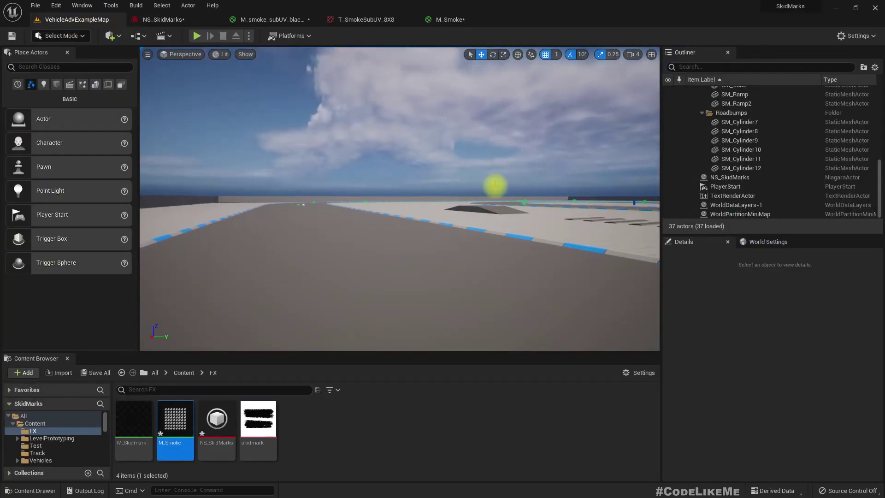
key(alt+p)
key(w)
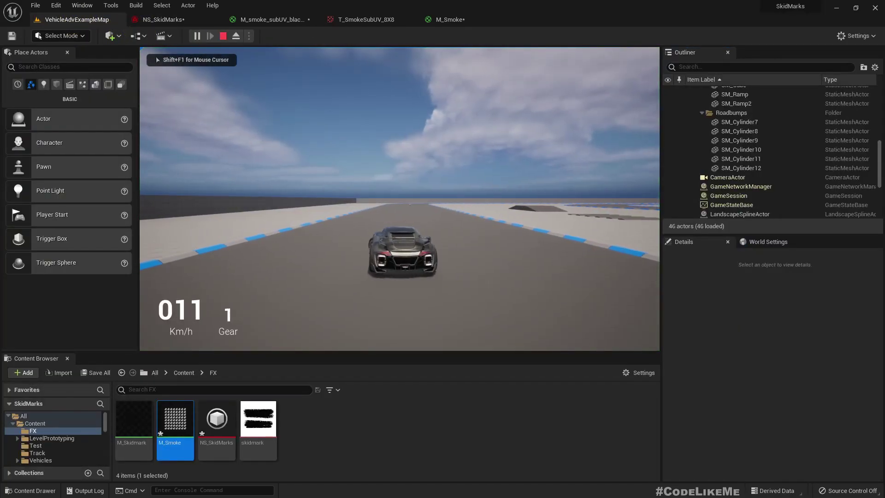
key(d)
key(space)
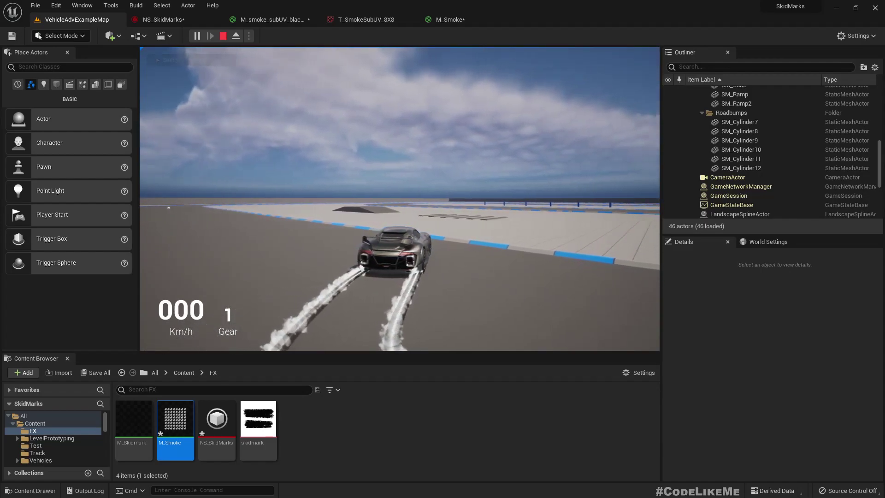
key(a)
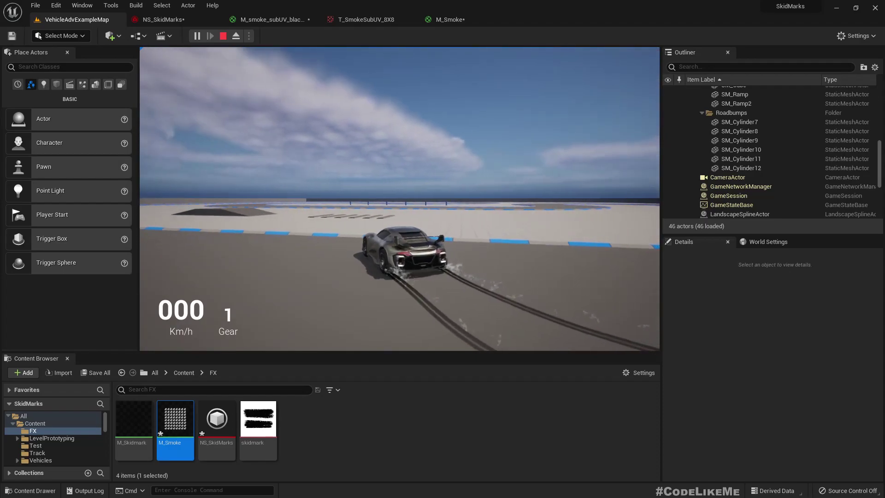
key(shift+F1)
key(F11)
key(F11)
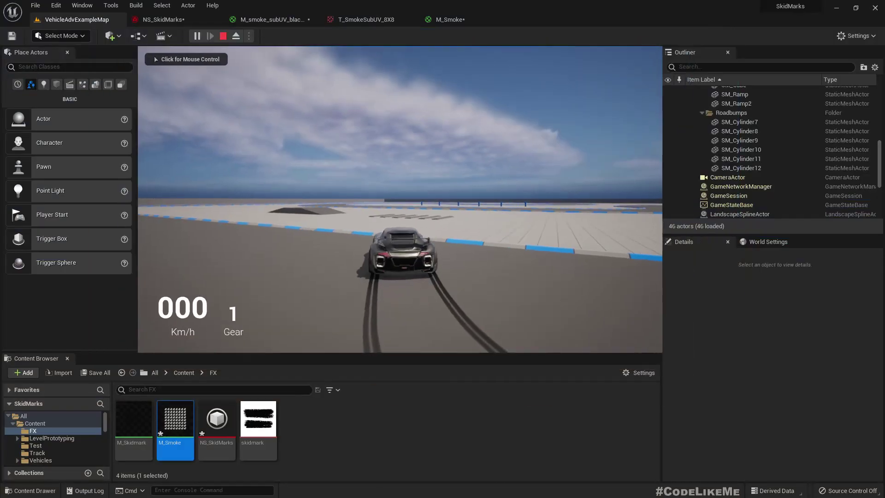
key(Escape)
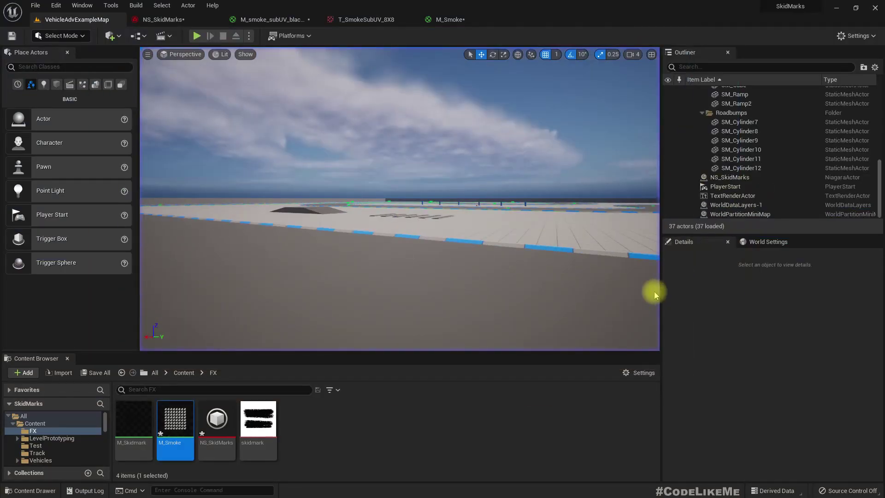
Step: Close the M_smoke_subUV_blac... material editor
click(294, 22)
click(315, 20)
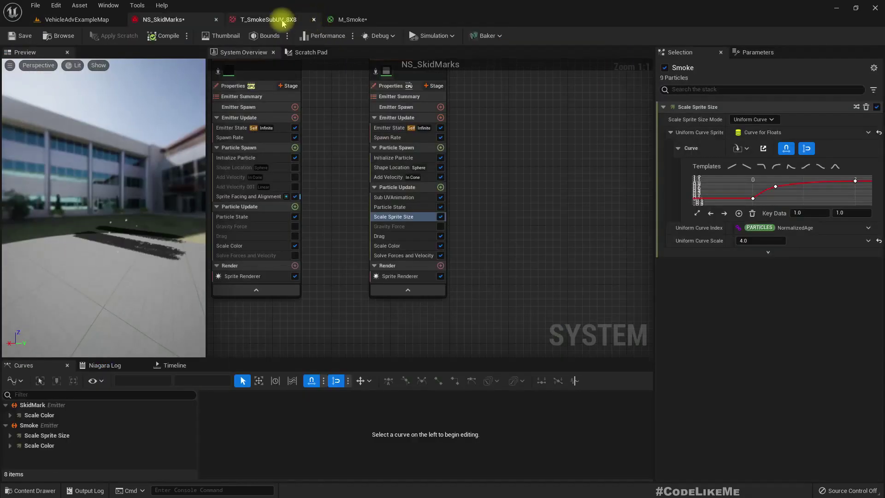
click(258, 19)
Step: Set the Smoke emitter's Spawn Rate to 200 in NS_SkidMarks
click(184, 19)
click(390, 137)
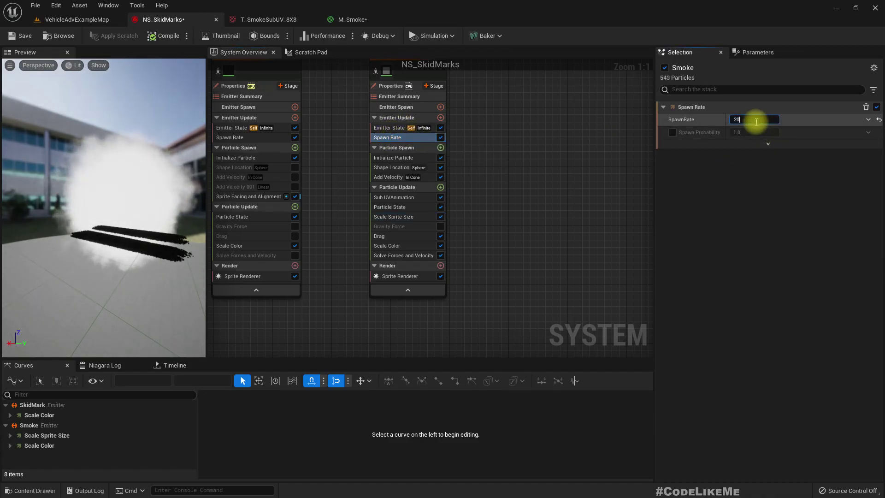
click(757, 121)
text(20)
key(Return)
Step: Play the level, skid the car to check the denser smoke full screen, and end the session
click(74, 19)
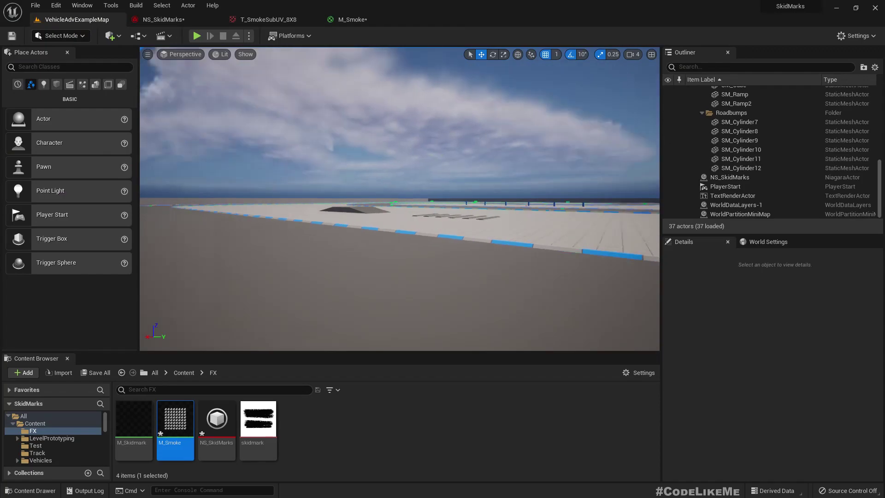
right_drag(378, 147, 349, 148)
key(alt+p)
key(w)
key(d)
key(space)
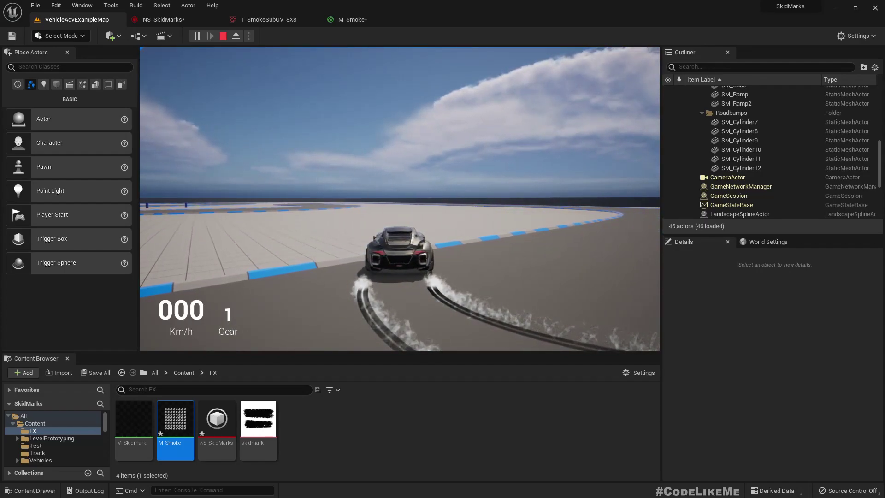
key(F11)
key(F11)
key(Escape)
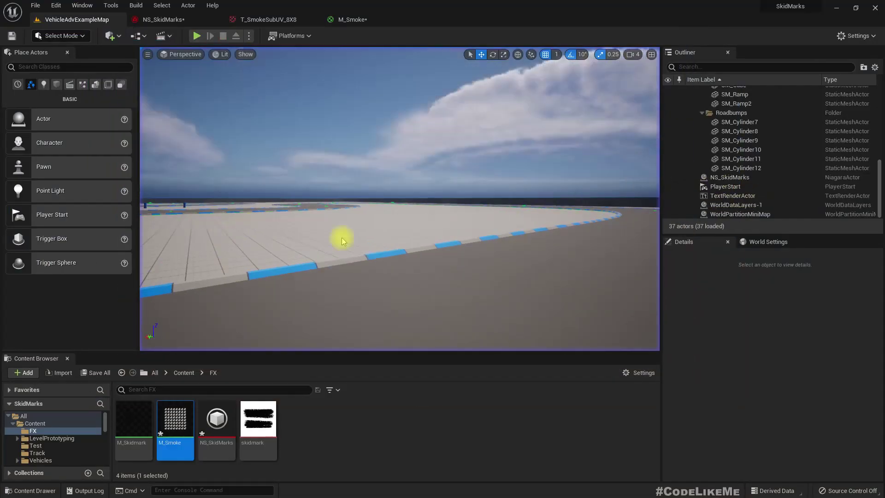
Step: Move the last key of the Smoke emitter's Scale Alpha curve in Scale Color to time 0.9, value 0
click(174, 20)
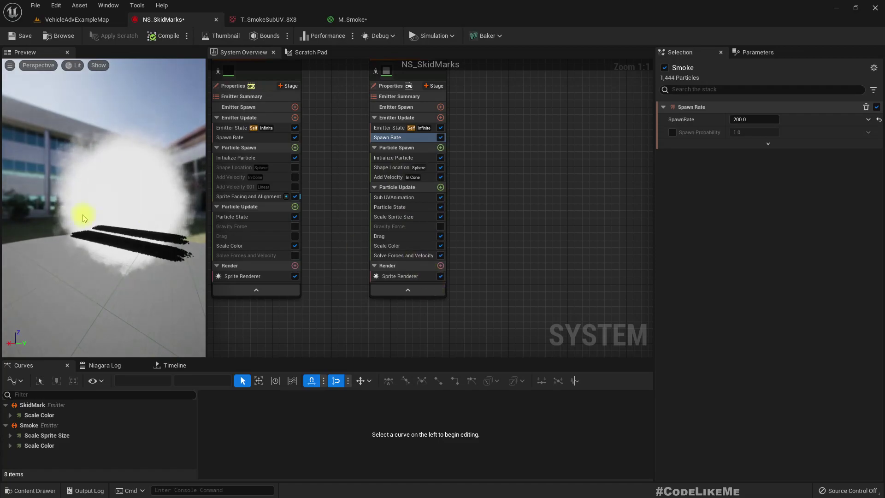
drag(84, 217, 104, 226)
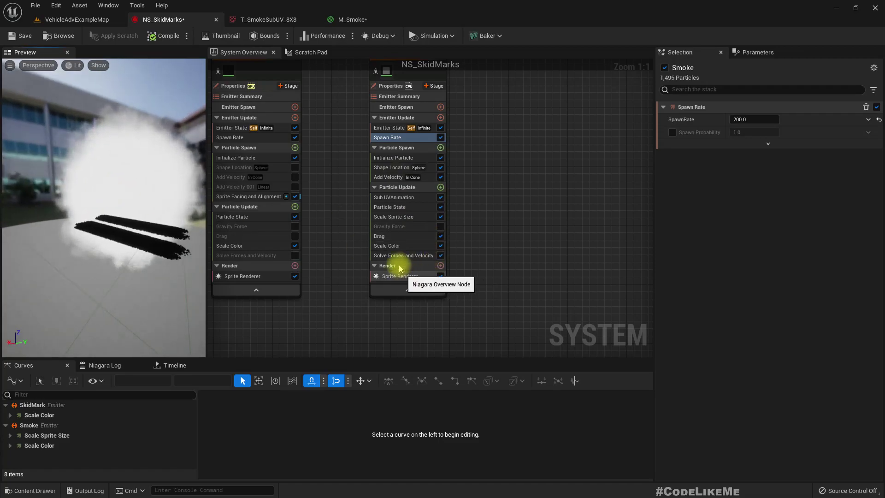
click(441, 188)
click(512, 187)
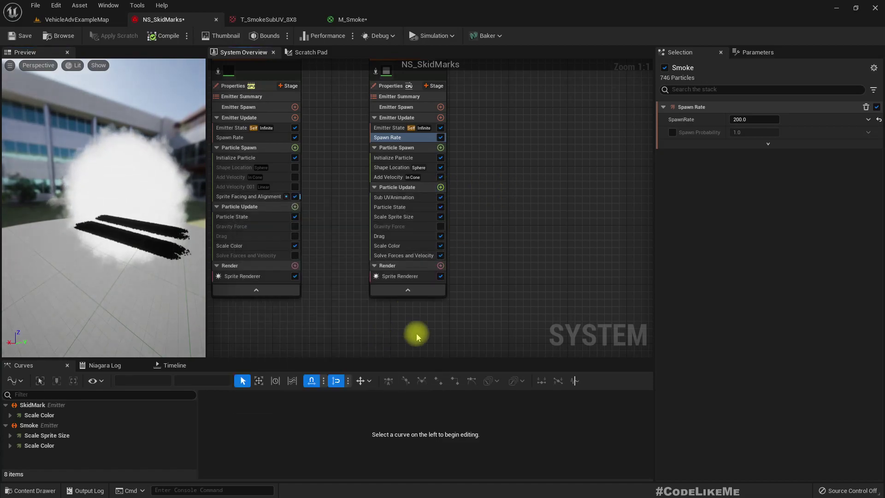
click(393, 245)
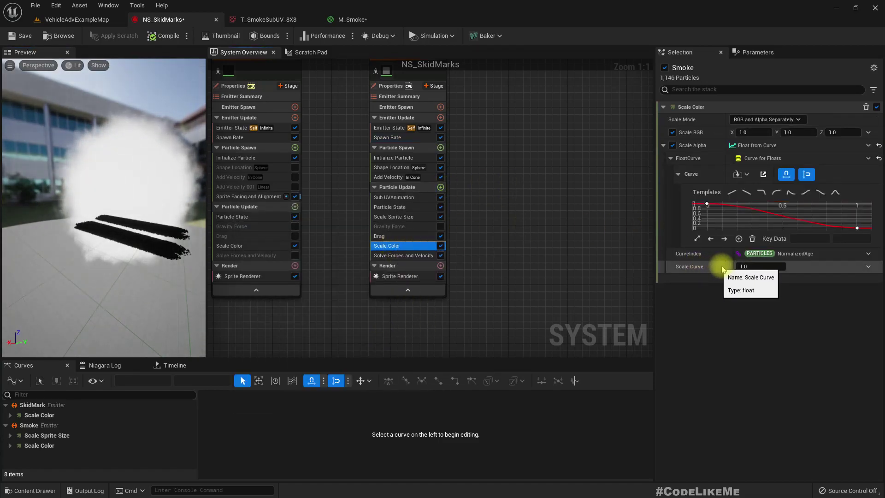
click(765, 267)
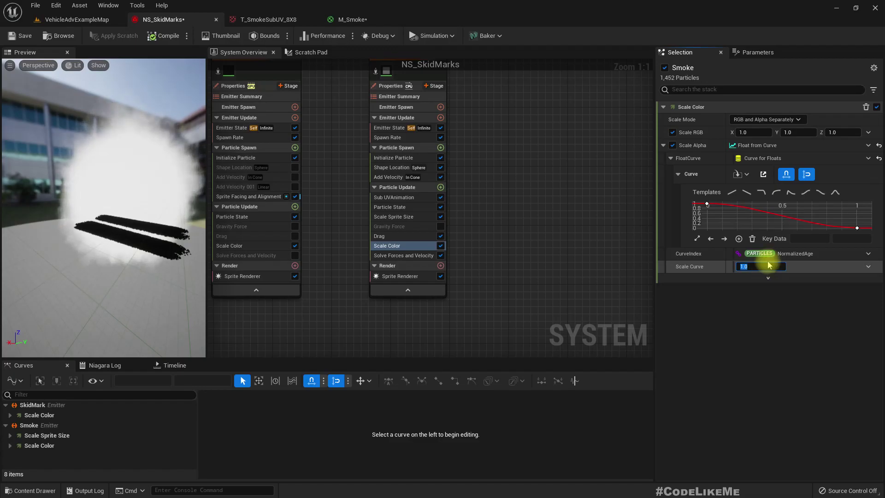
click(856, 228)
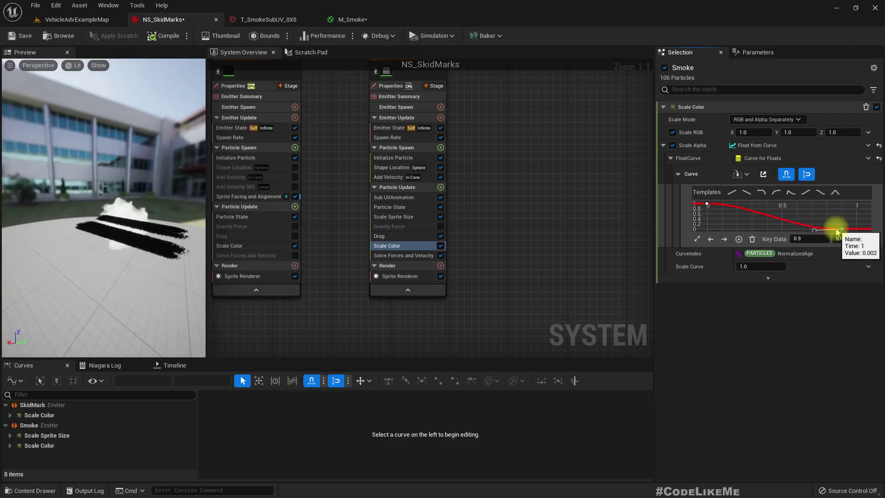
Step: Try Scale Curve values of 0.3 and 0.2 for the Smoke emitter's Scale Alpha curve
click(766, 266)
text(.3)
key(Return)
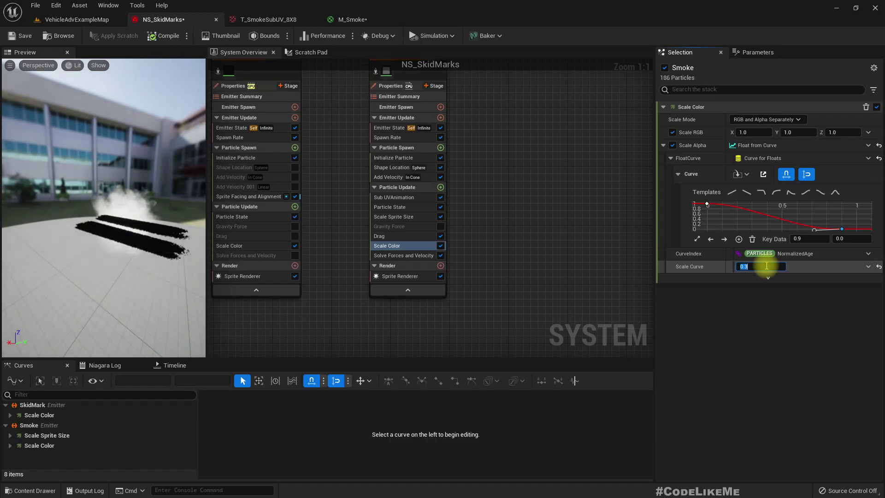
key(Return)
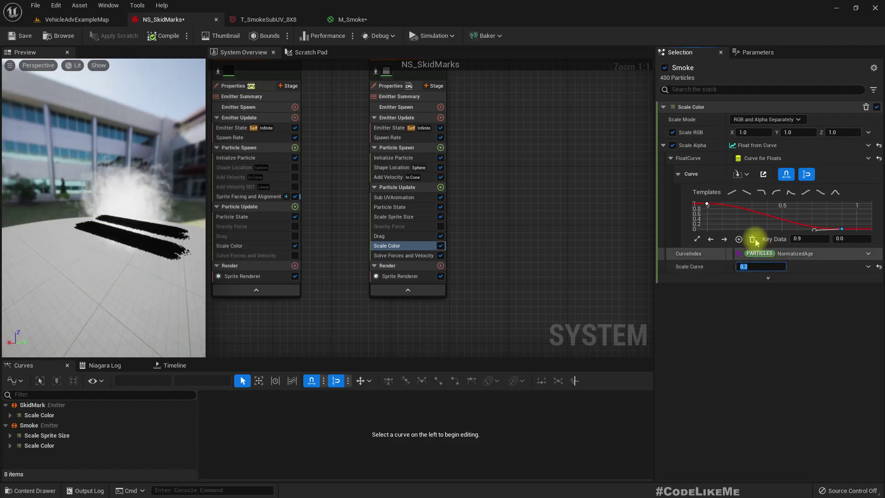
Step: Play the level, turn and brake the car to check the smoke's reduced opacity, and stop playing
click(78, 19)
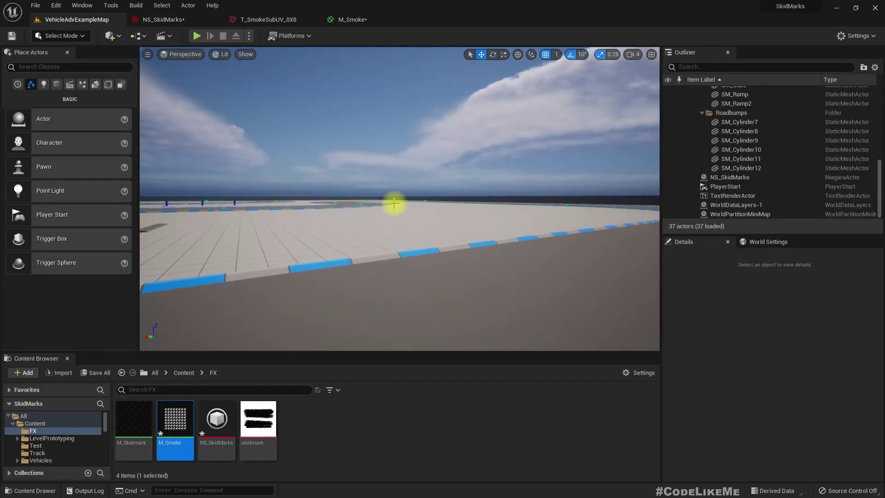
key(alt+p)
key(w)
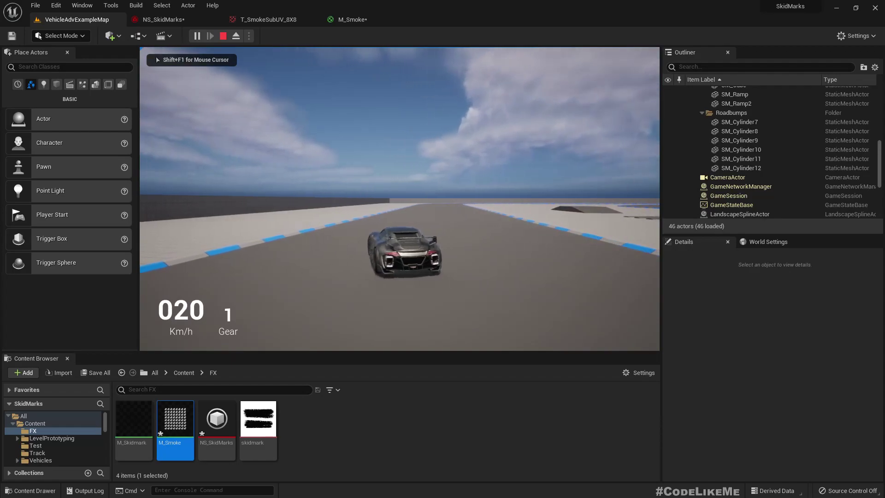
key(d)
key(space)
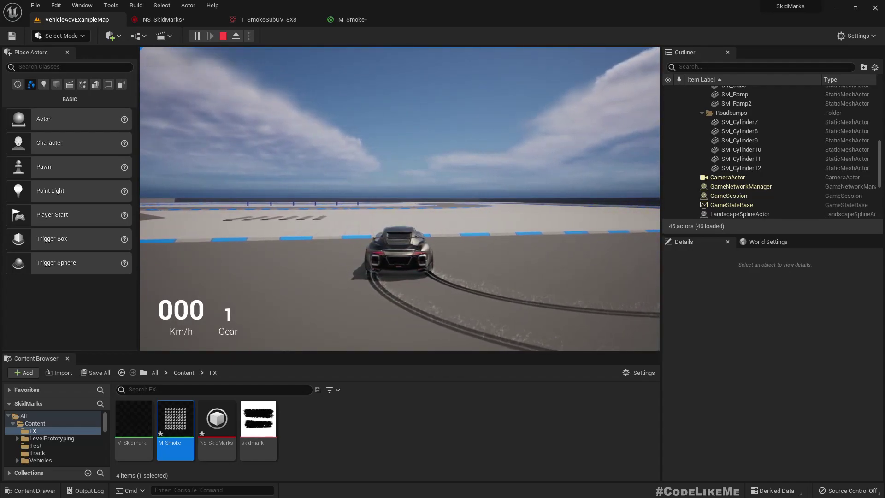
key(Escape)
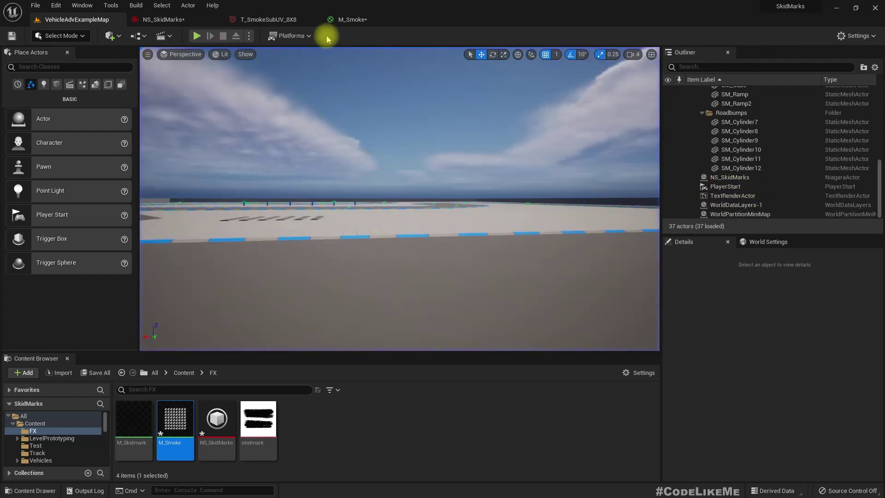
Step: Set the Scale Curve of the Smoke emitter's Scale Alpha to 0.4 and test the smoke by skidding the car in the level
click(159, 19)
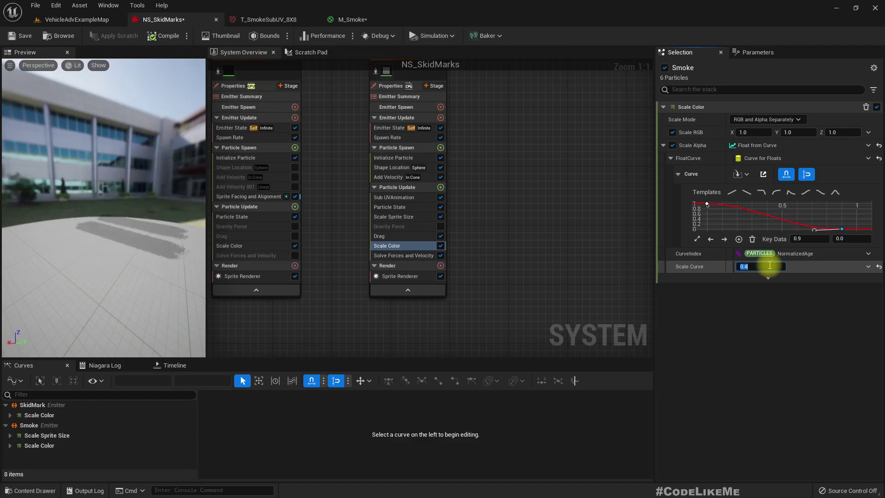
click(78, 22)
right_drag(343, 150, 277, 145)
key(alt+p)
key(w)
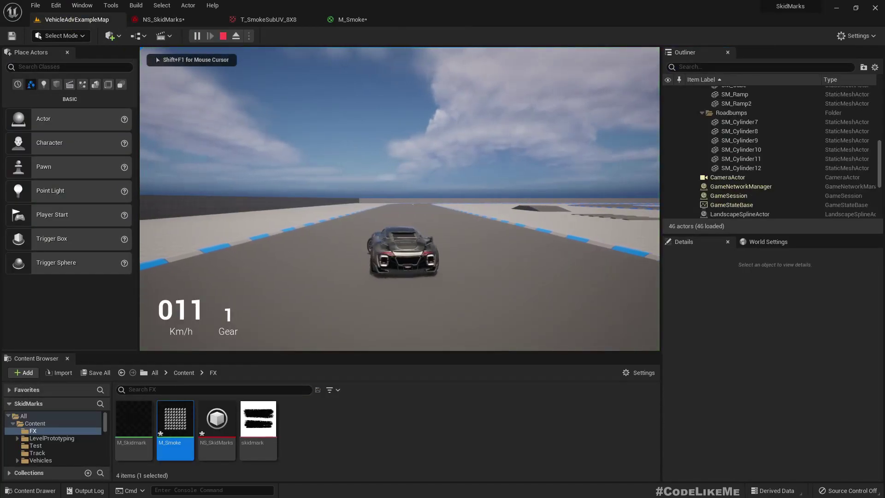
key(d)
key(space)
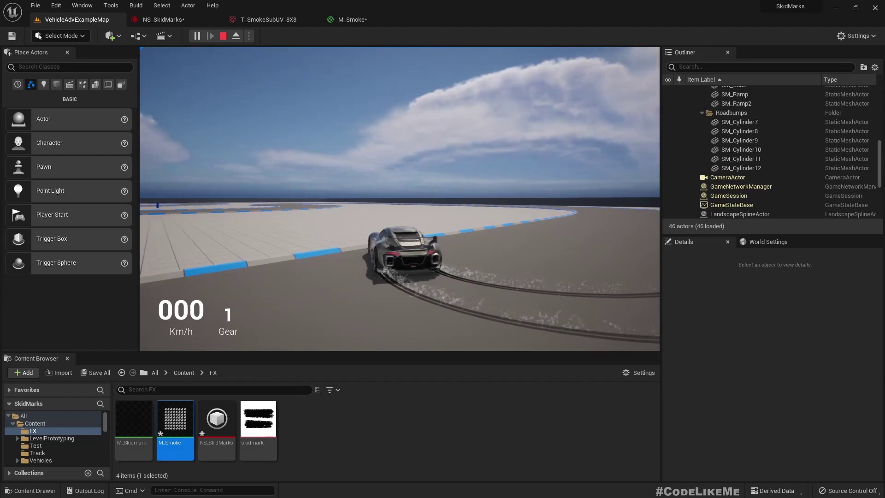
key(Escape)
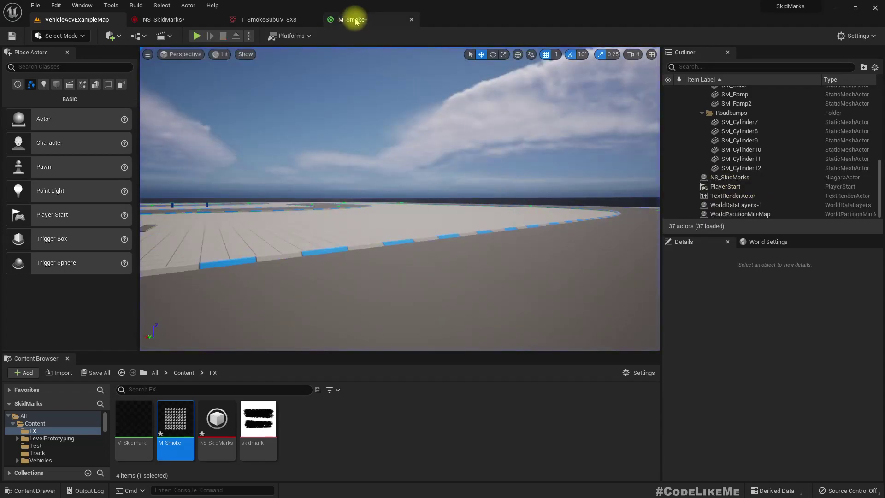
Step: Try a Float from Curve input for the CurveIndex of the Smoke emitter's Scale Alpha curve
click(355, 21)
click(255, 21)
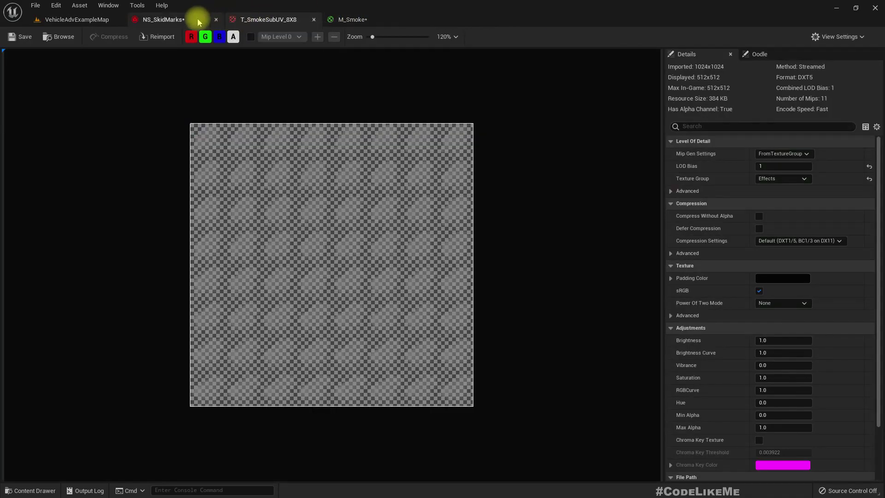
click(164, 19)
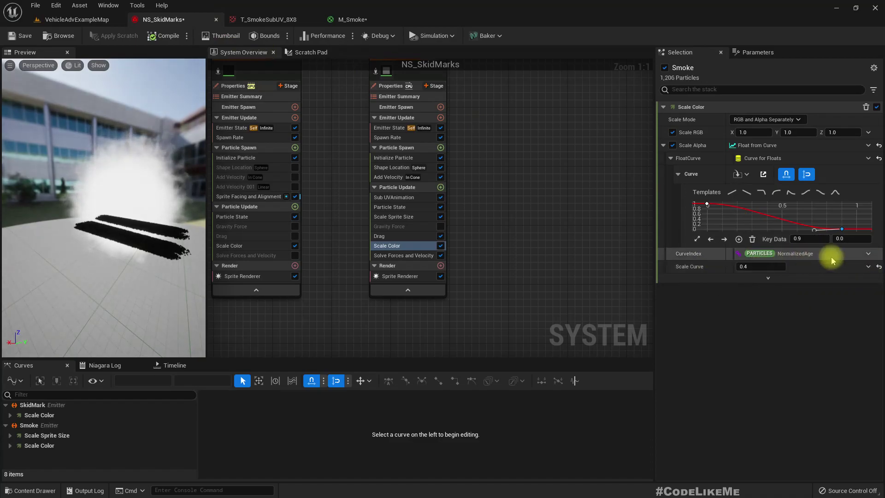
click(868, 254)
click(777, 316)
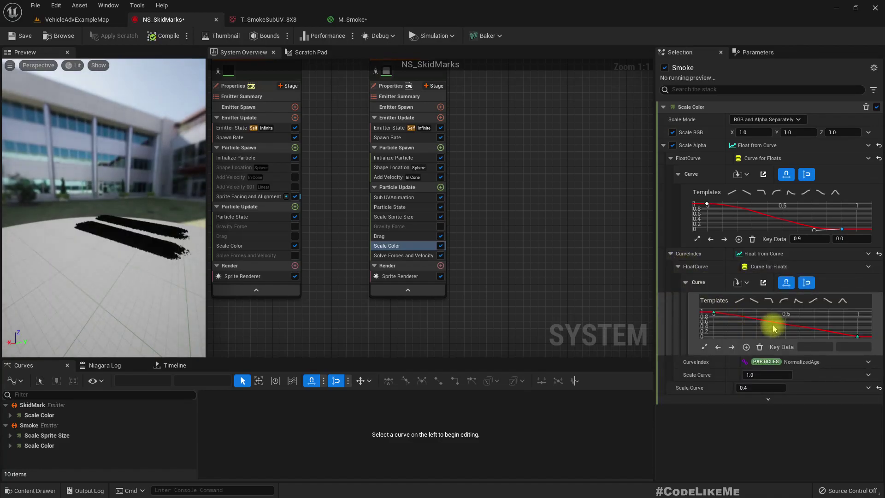
key(ctrl+z)
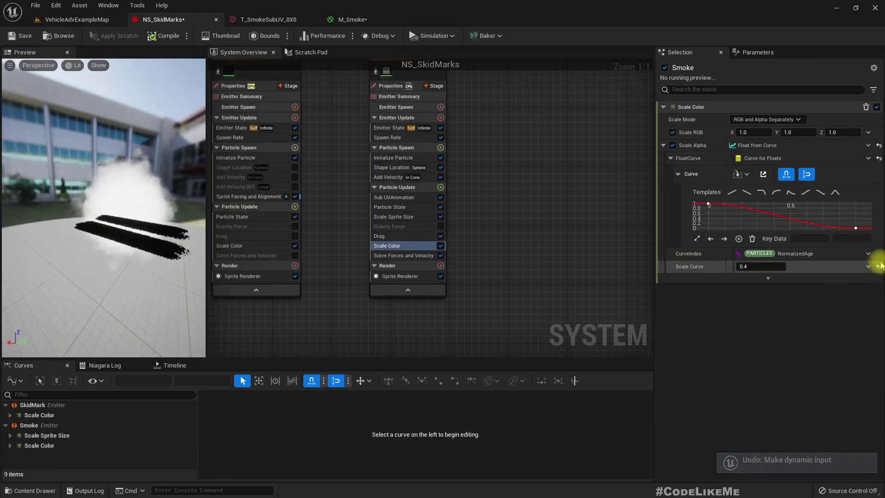
click(869, 254)
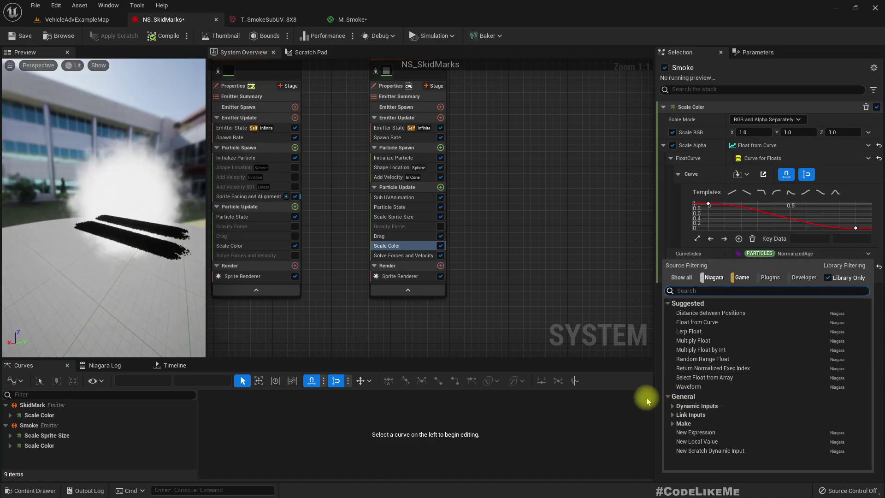
click(619, 447)
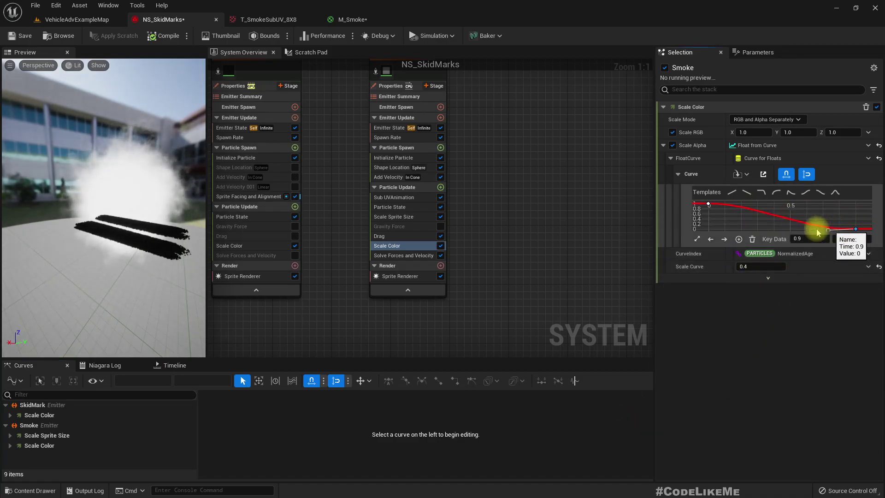
Step: Move the last key of the Smoke emitter's Scale Alpha curve to time 0.5, value -0.05
drag(812, 233, 789, 232)
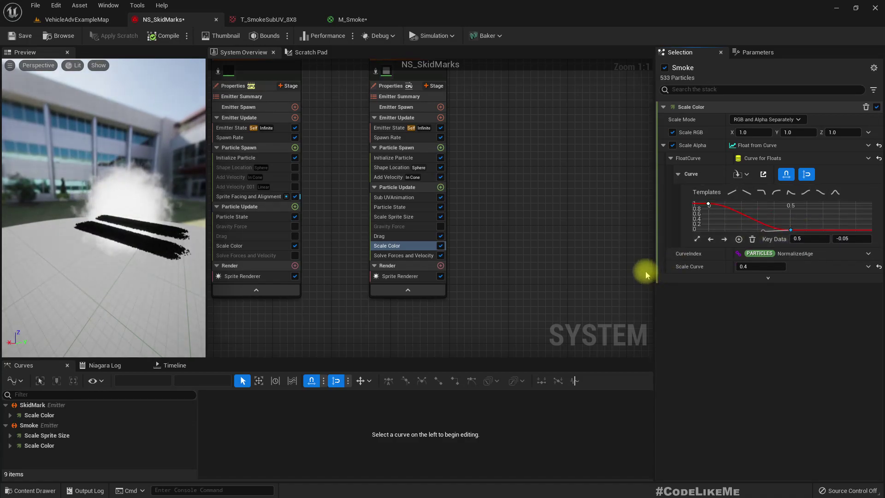
Step: Play the level, make a handbrake skid and reverse the car to check the earlier smoke fade-out
click(54, 21)
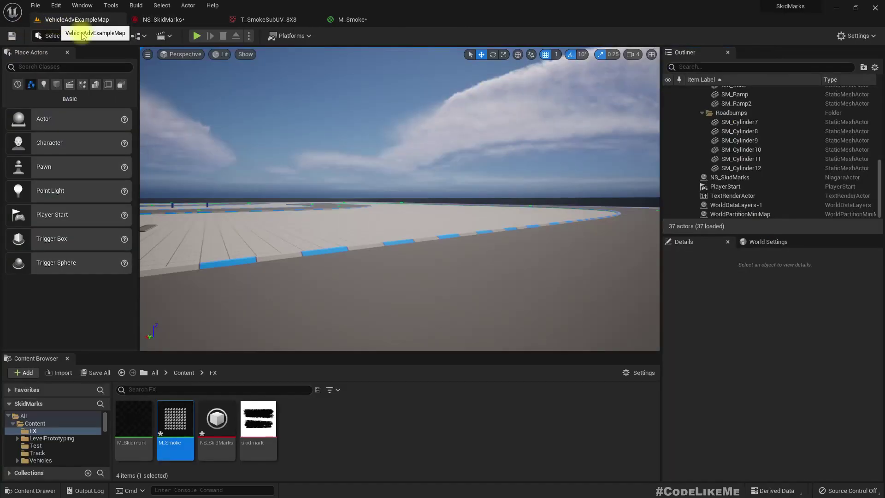
key(alt+p)
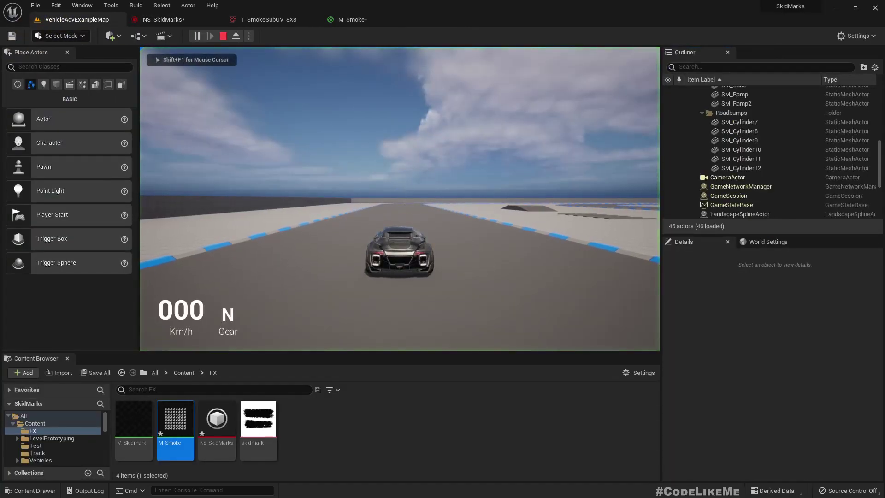
key(w)
key(a)
key(d)
key(space)
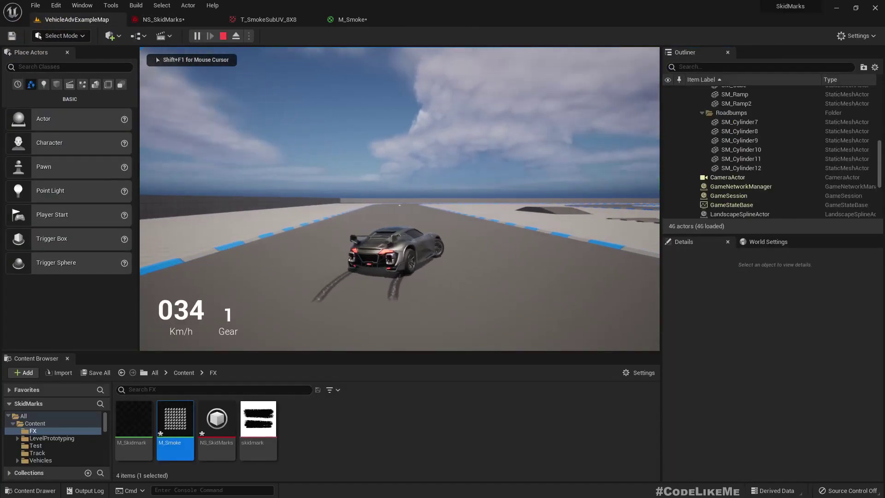
key(w)
key(a)
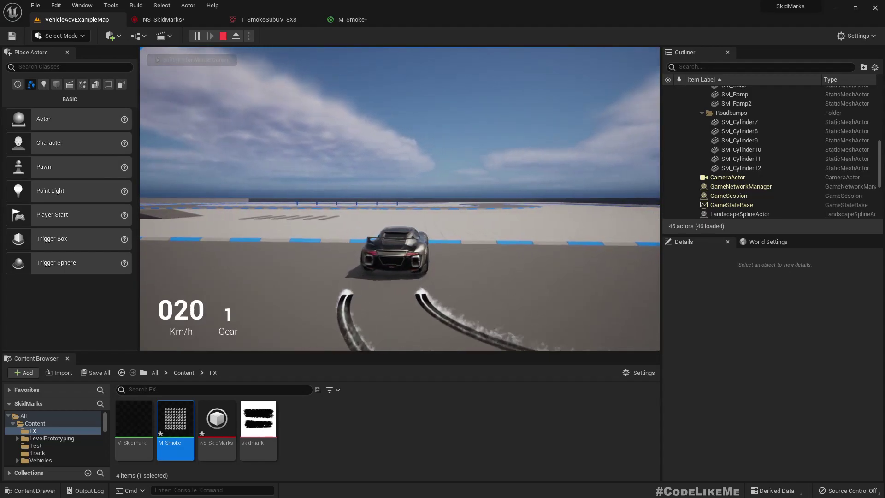
key(s)
key(s)
key(a)
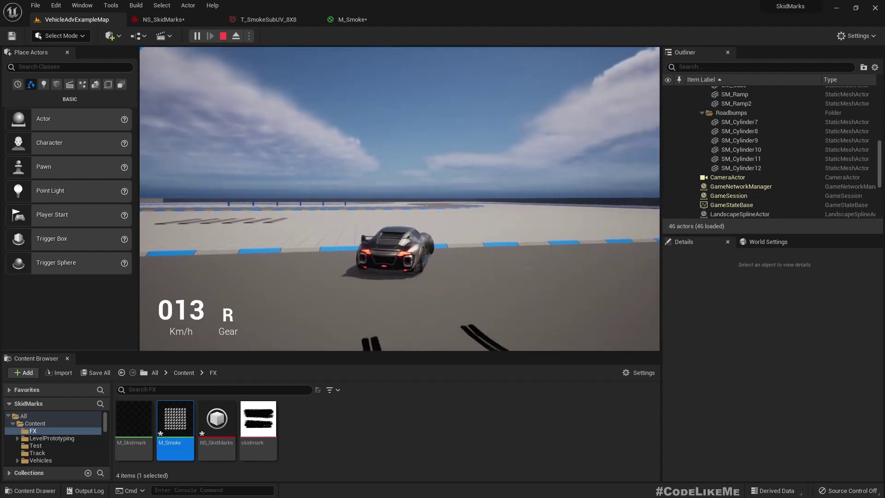
Step: Drive on with hard turns in both directions and handbrake skids to inspect the tire smoke, and end the play session
key(w)
key(w)
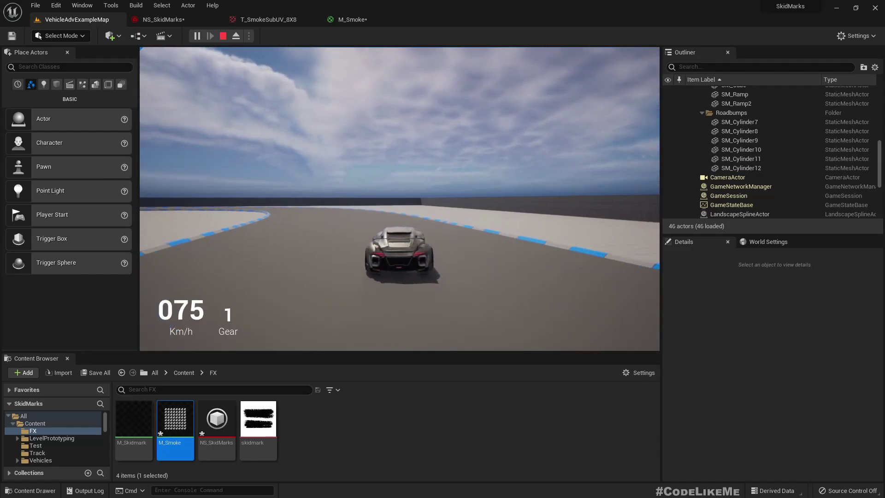
key(space)
key(a)
key(s)
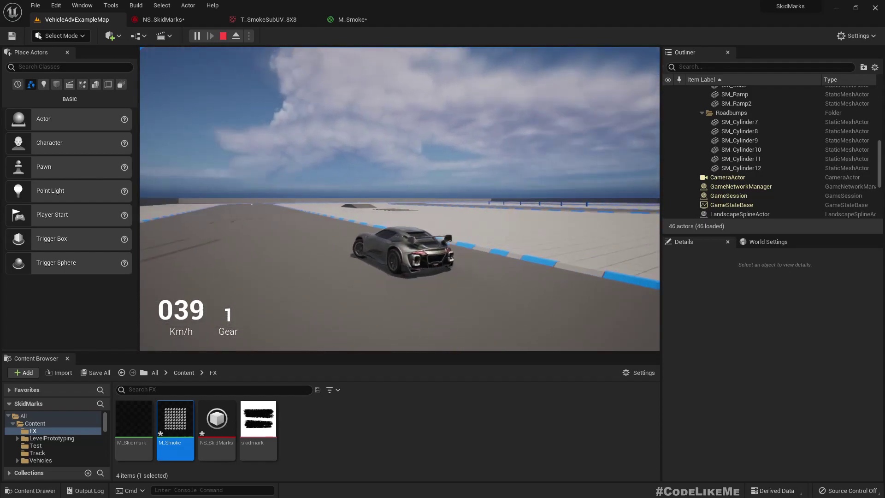
key(d)
key(space)
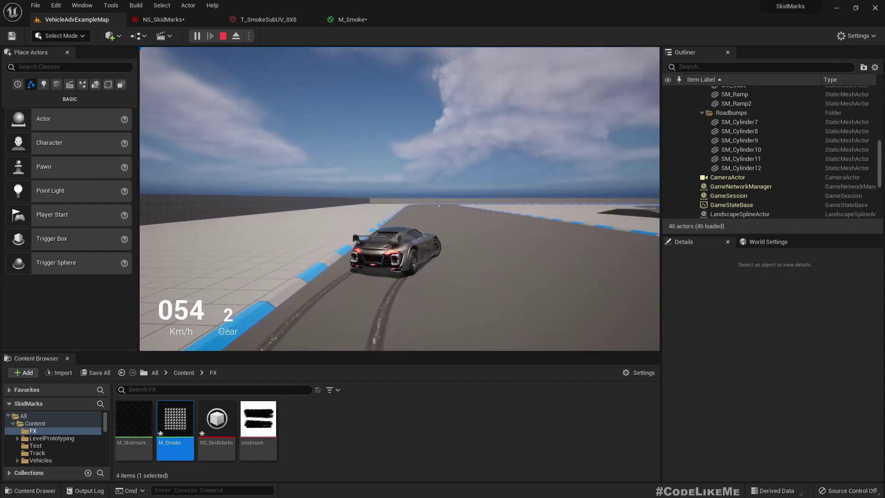
key(s)
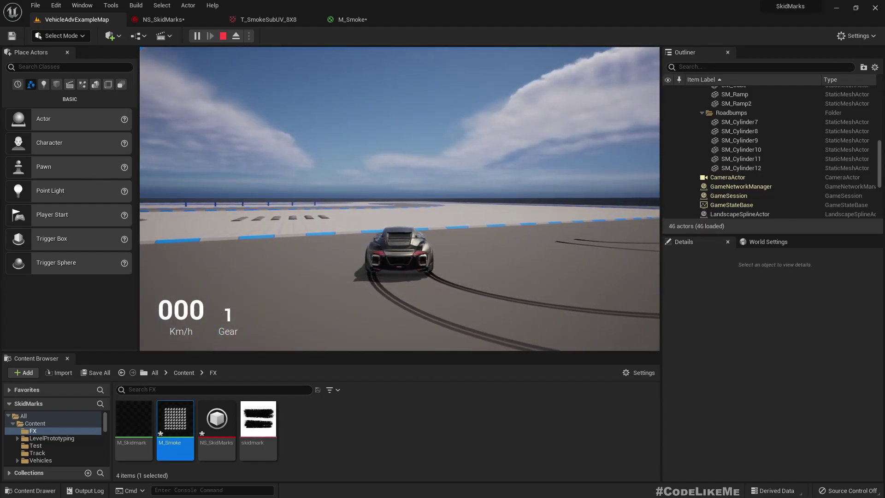
key(w)
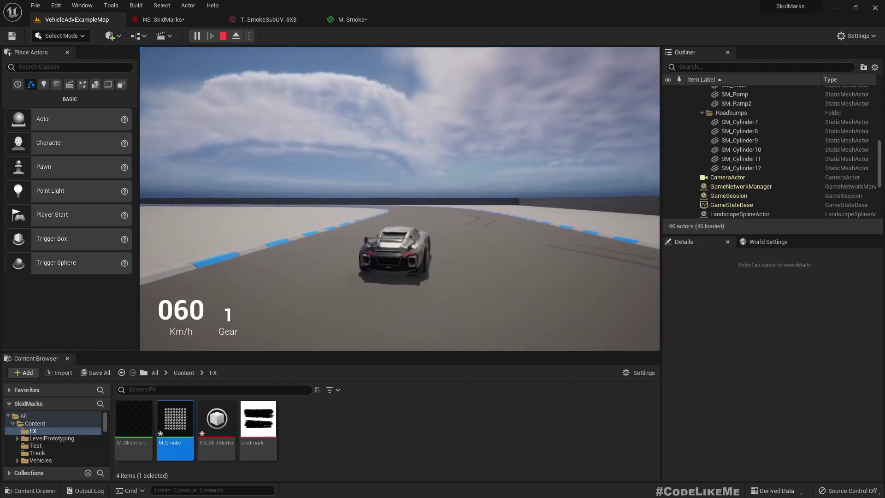
key(a)
key(space)
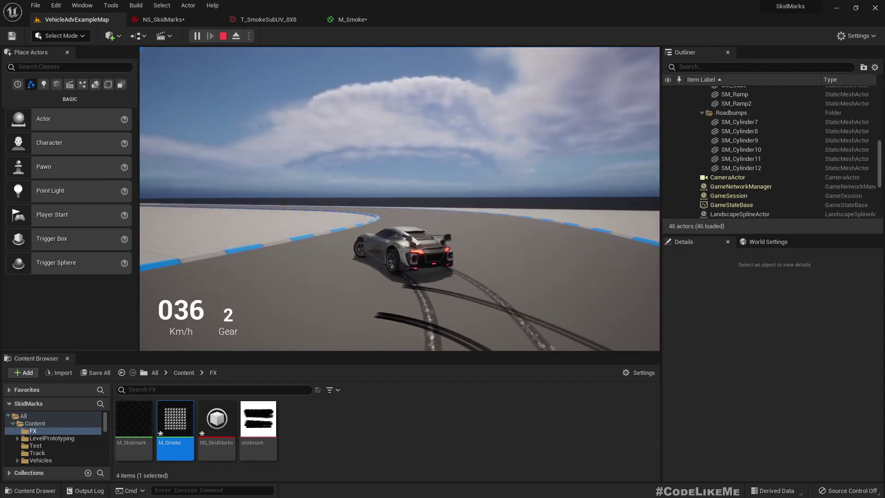
key(s)
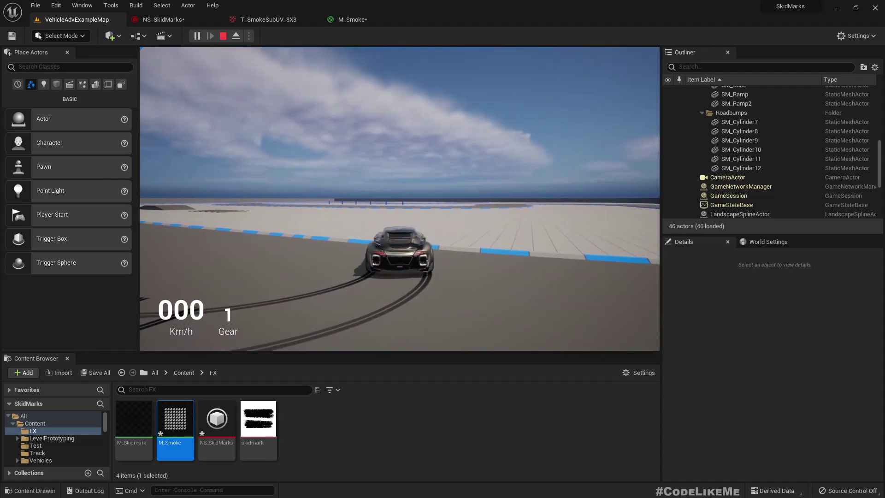
key(F11)
key(F11)
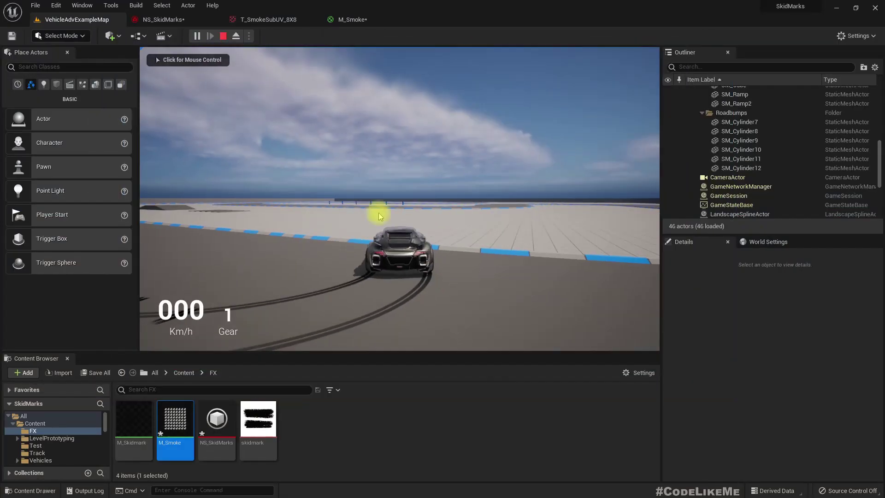
key(Escape)
Step: Play the level in a fullscreen viewport, accelerate along the straight and apply the handbrake to inspect the tire smoke
drag(351, 129, 138, 115)
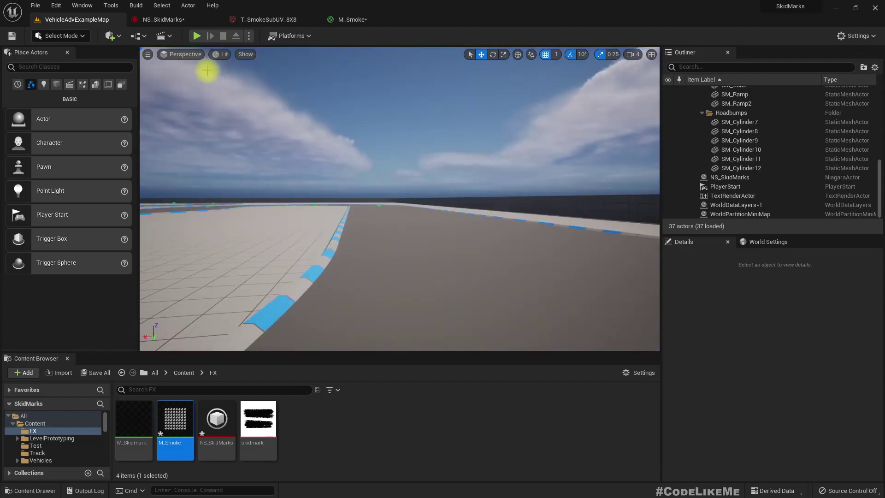
right_drag(403, 185, 376, 185)
key(F11)
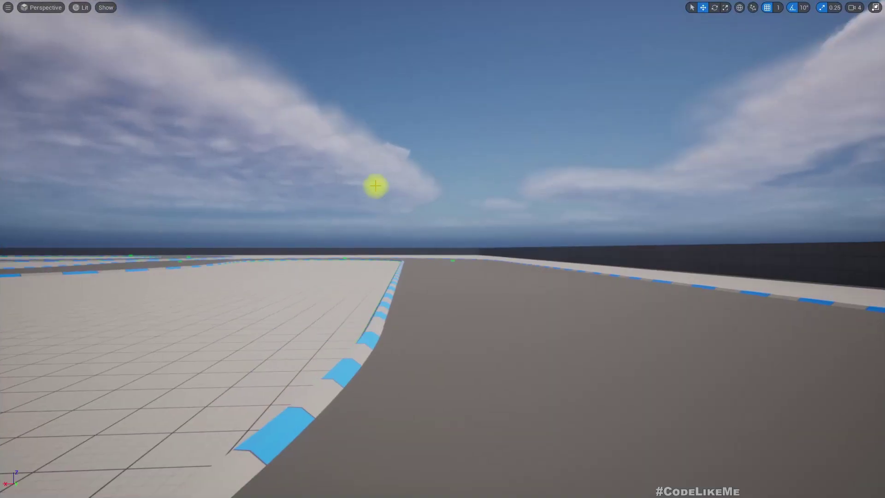
key(alt+p)
key(w)
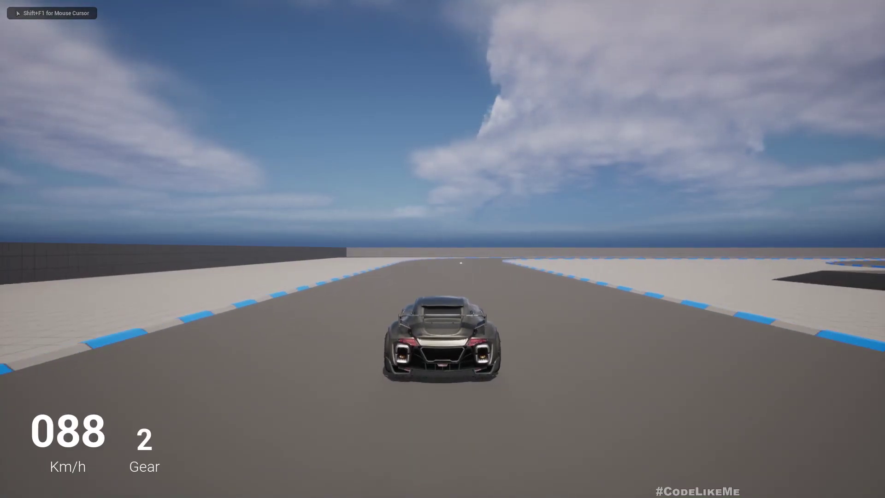
key(space)
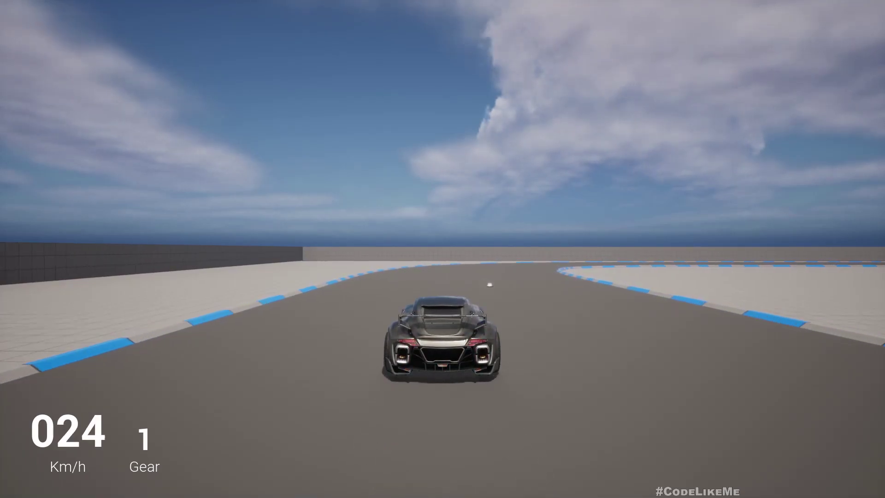
Step: Drive through the right-hand bend and brake hard while turning right twice to check the smoke along the skid marks
key(w)
key(d)
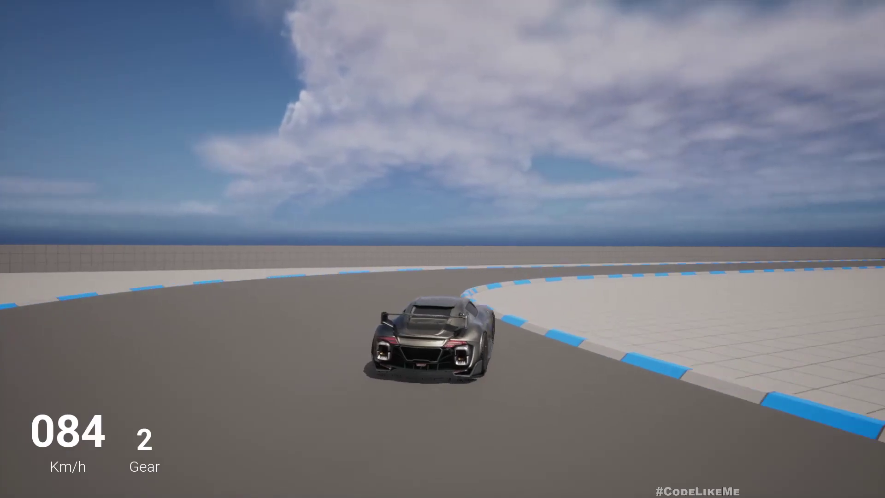
key(d)
key(s)
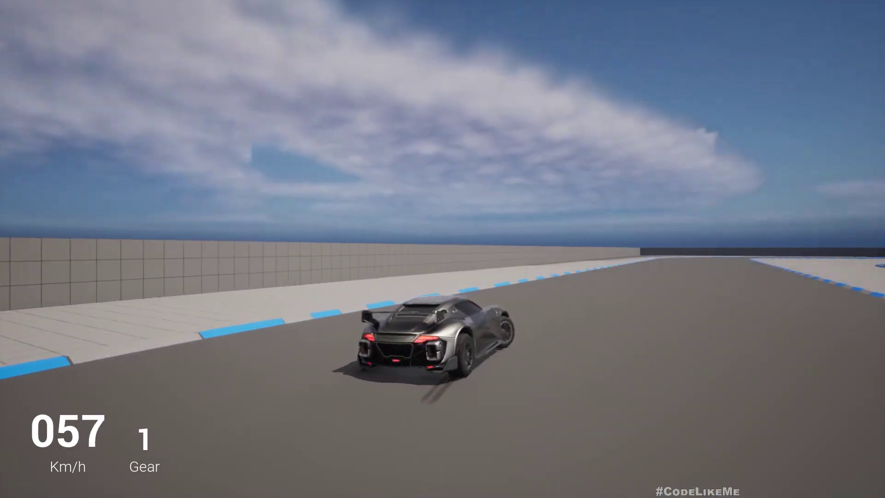
key(s)
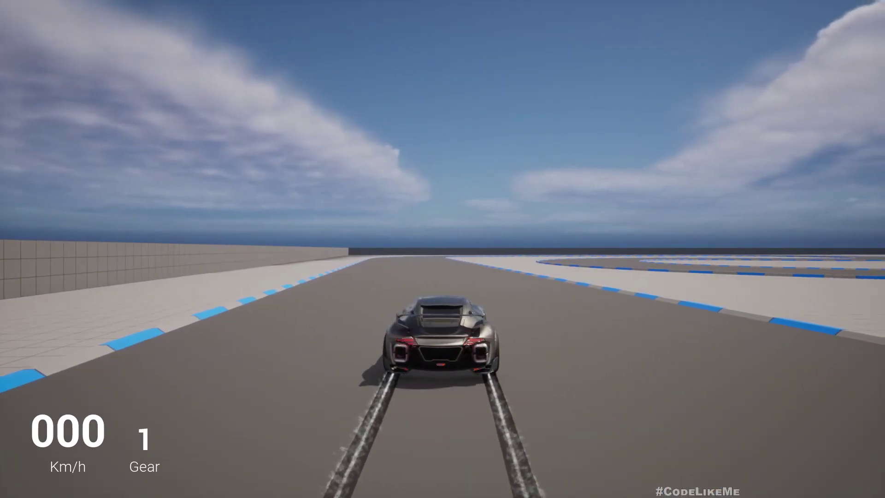
key(w)
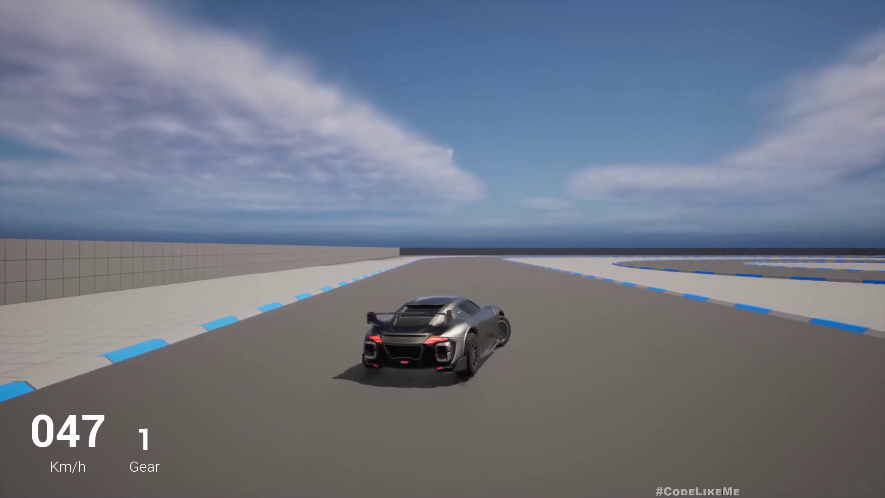
key(s)
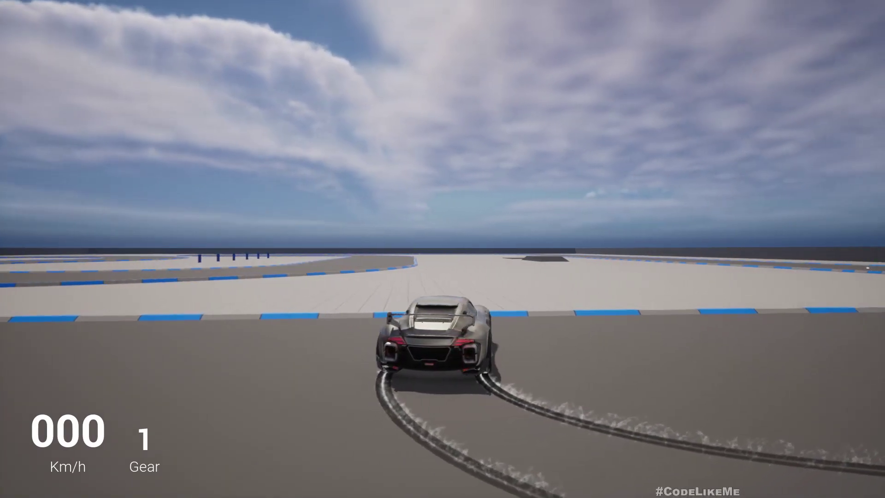
Step: Turn the car left, speed up along the straight and make a hard right braking skid off the track
key(w)
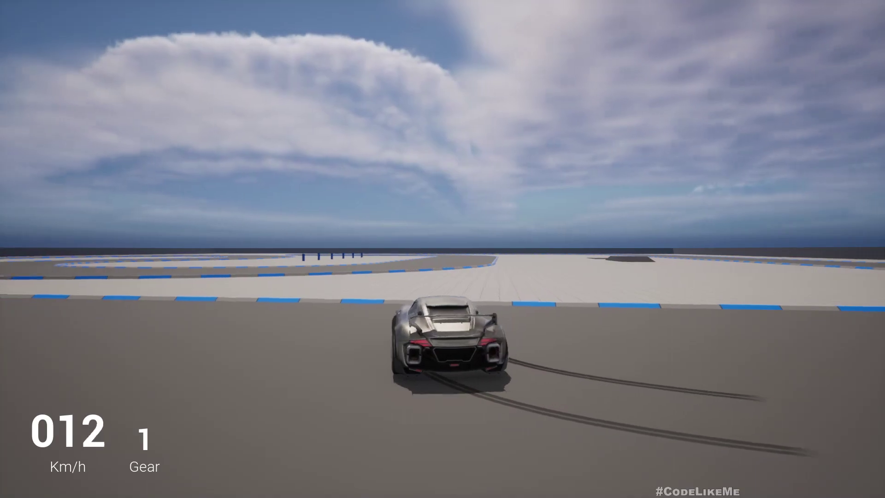
key(a)
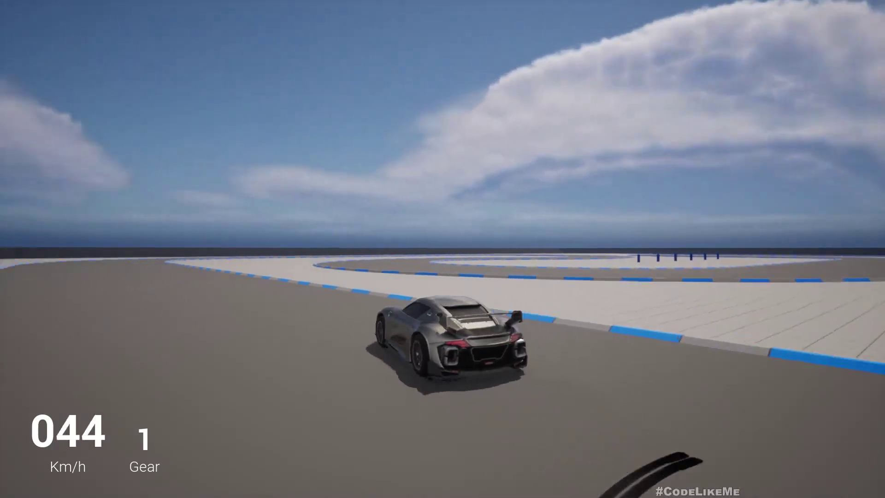
key(w)
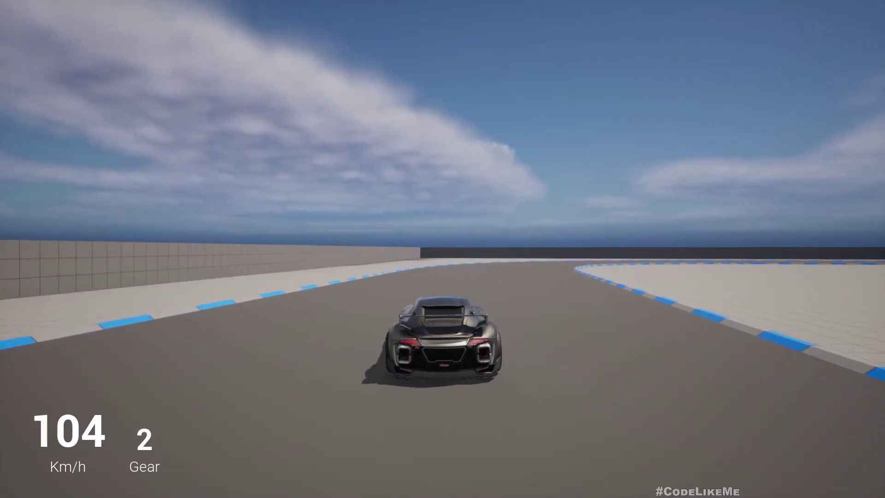
key(s)
key(d)
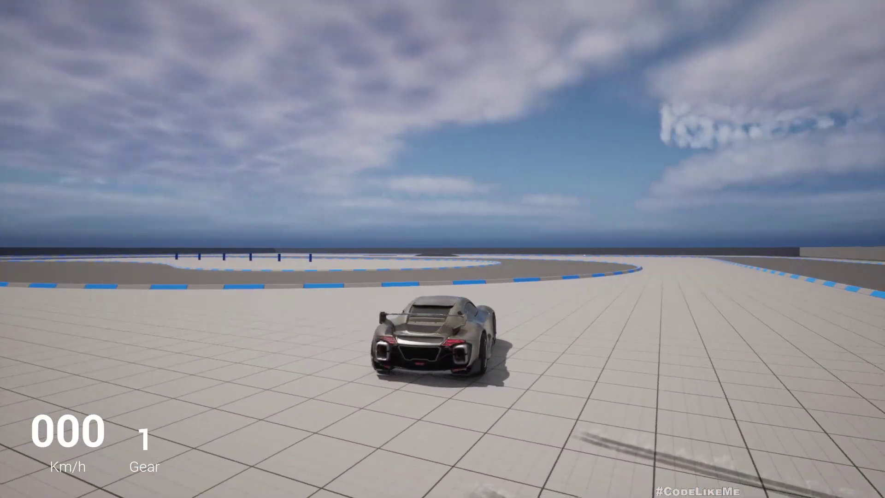
Step: Drive back onto the asphalt with left and right turns and brake to a stop to view the final smoke
key(w)
key(w)
key(a)
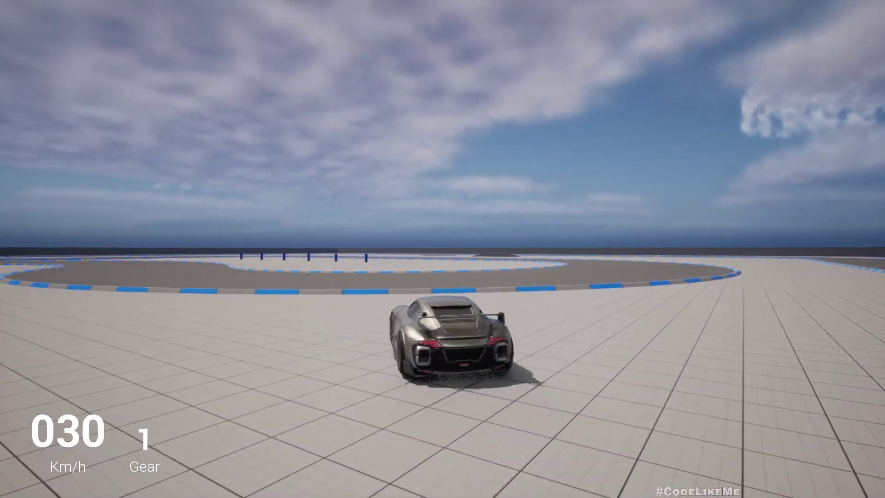
key(d)
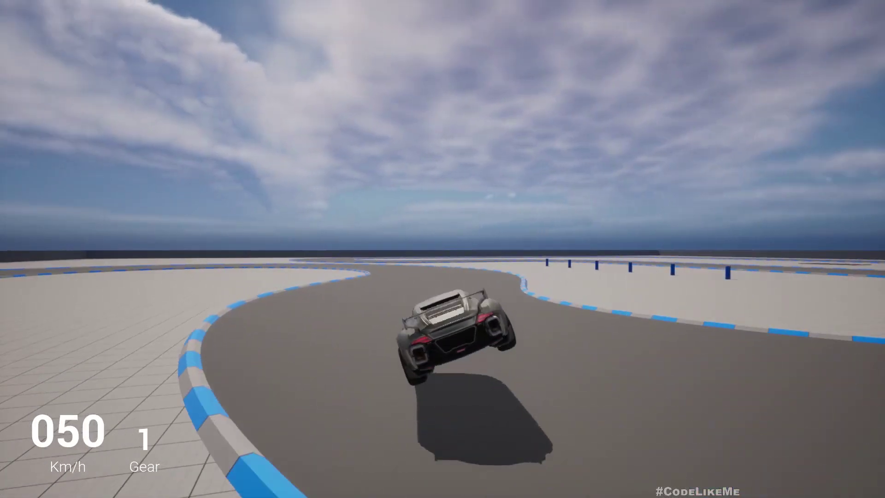
key(s)
key(a)
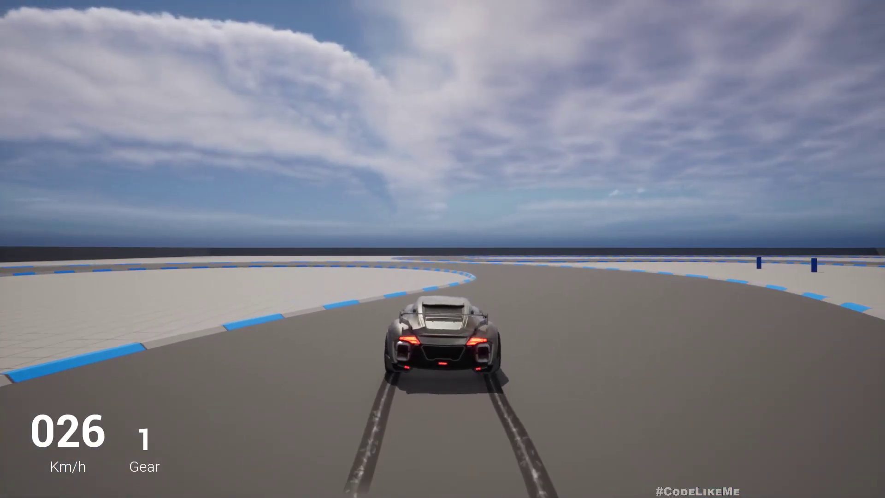
key(s)
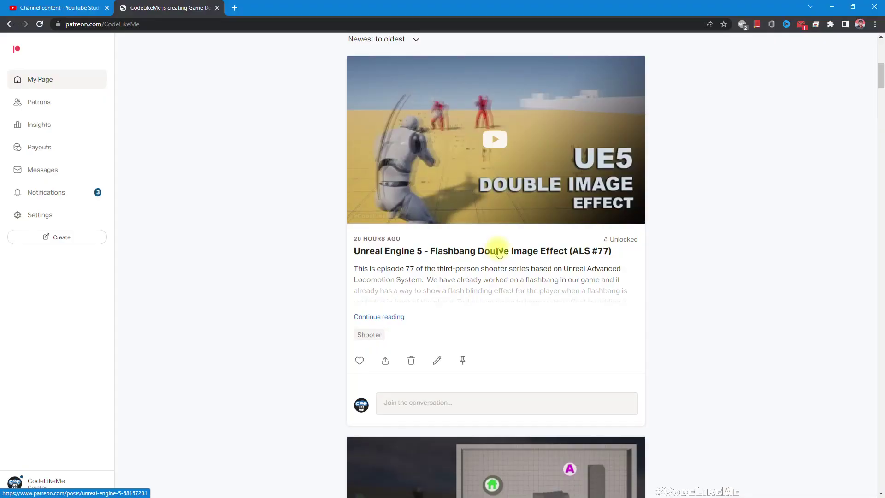
Step: Switch to the CodeLikeMe Patreon page in the browser and look through its Unreal Engine 5 posts and attached project files
scroll(499, 253, down, 15)
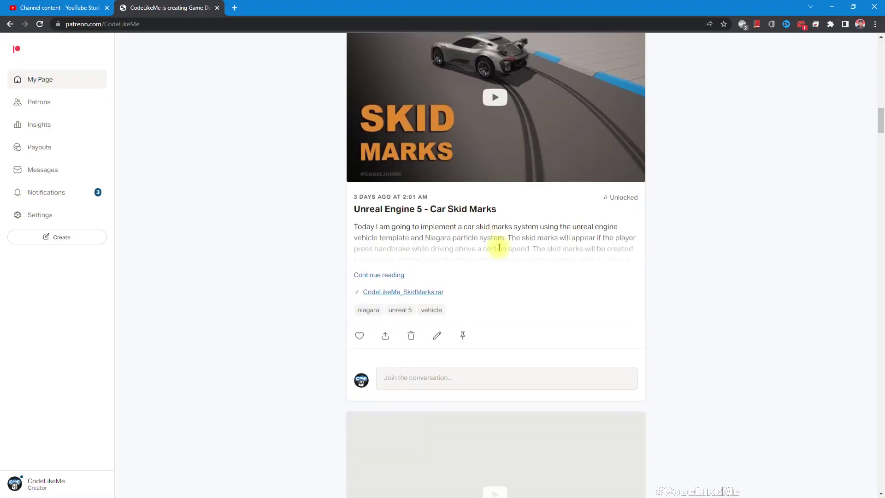
scroll(499, 247, down, 20)
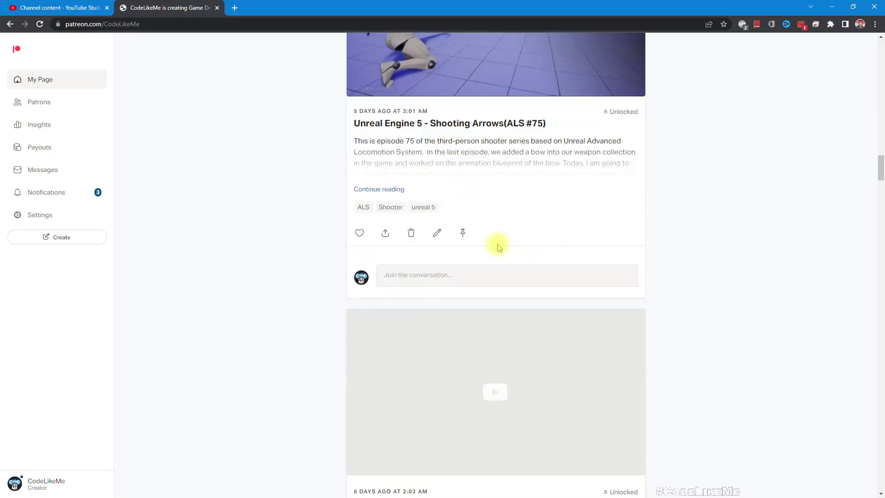
scroll(499, 248, down, 20)
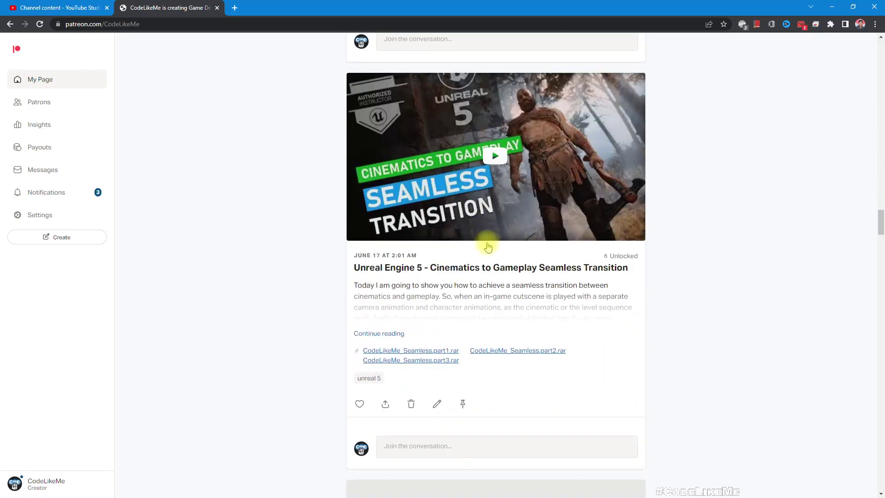
scroll(489, 246, down, 20)
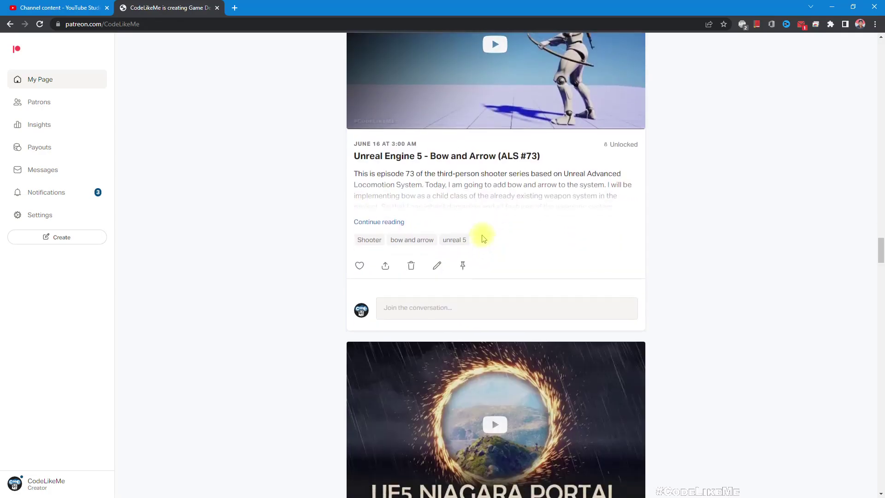
scroll(480, 240, down, 10)
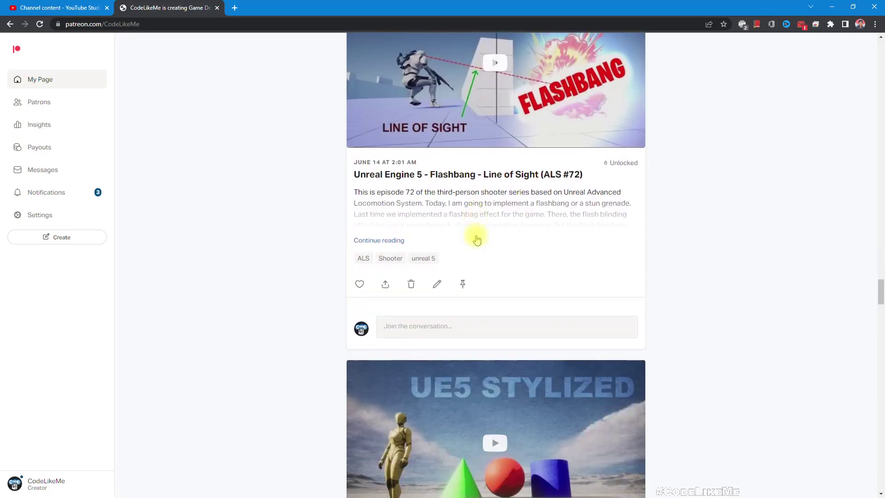
scroll(477, 239, down, 15)
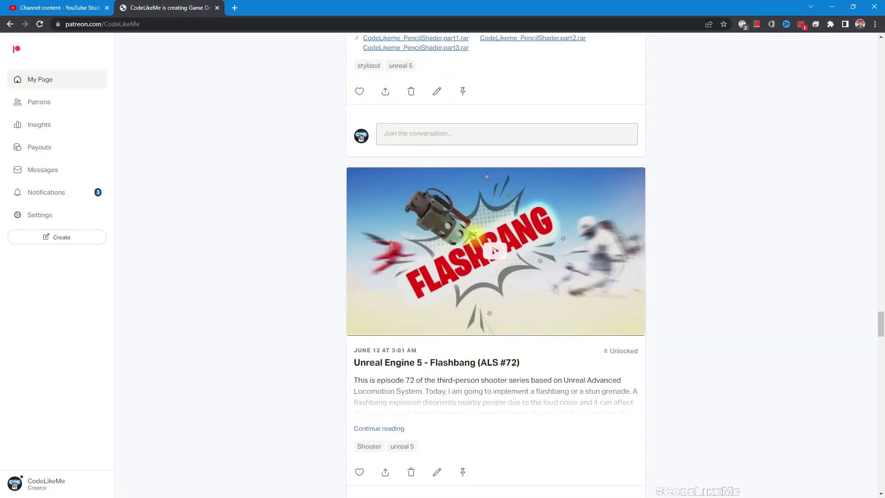
scroll(474, 238, down, 20)
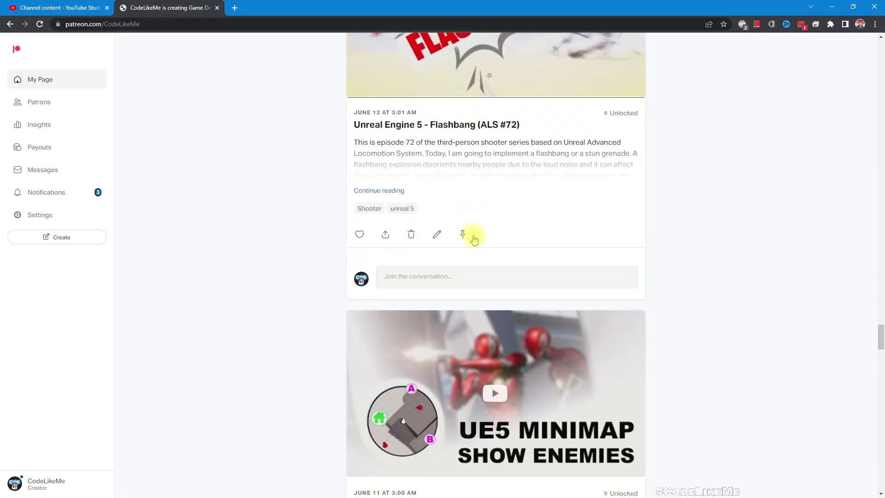